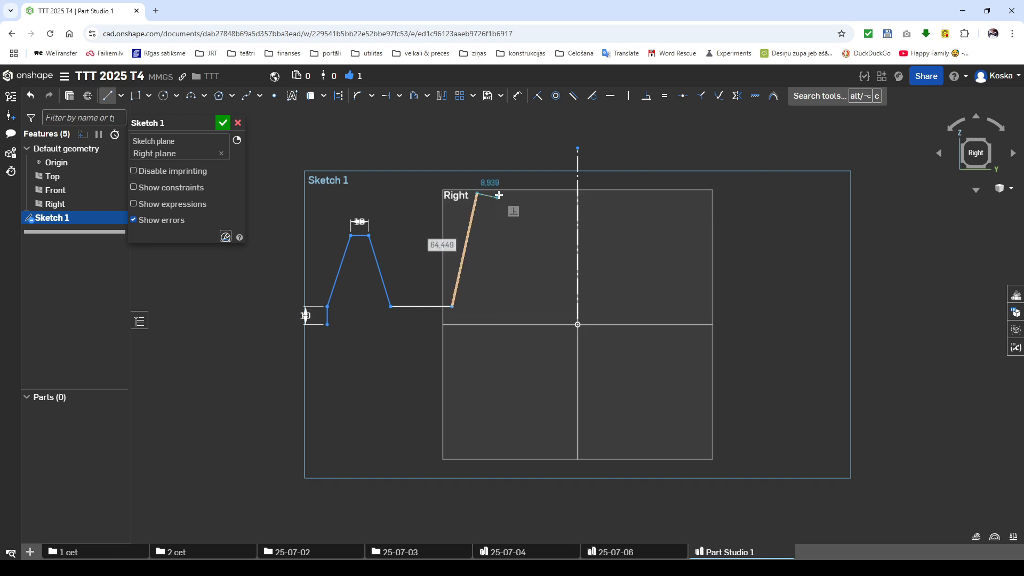
Step: Finish the profile with a 10 mm top edge on the inner rib, a slanted side down to the horizontal axis, and a closing base line
{"action": "type", "text": "10"}
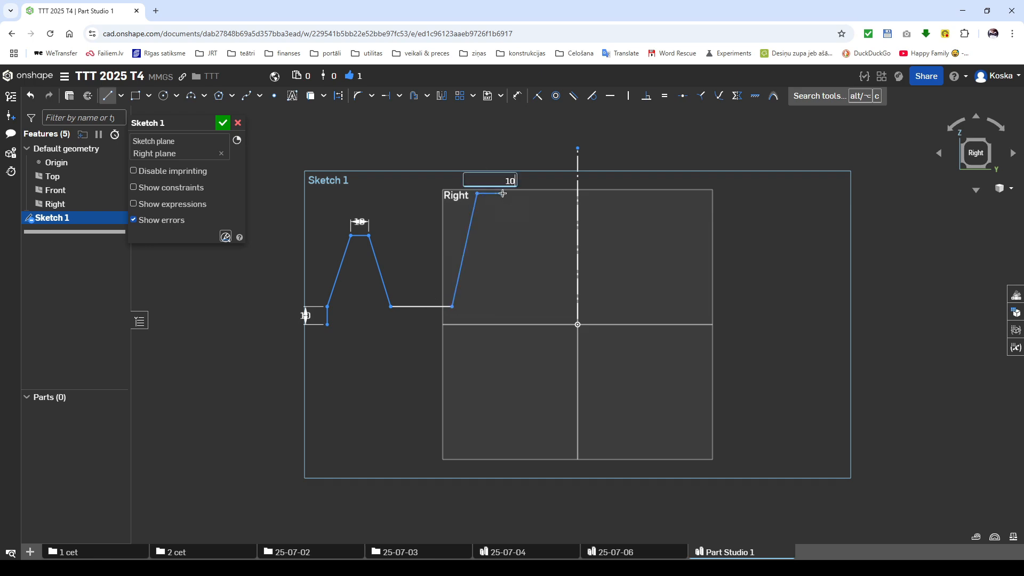
{"action": "key", "text": "Return"}
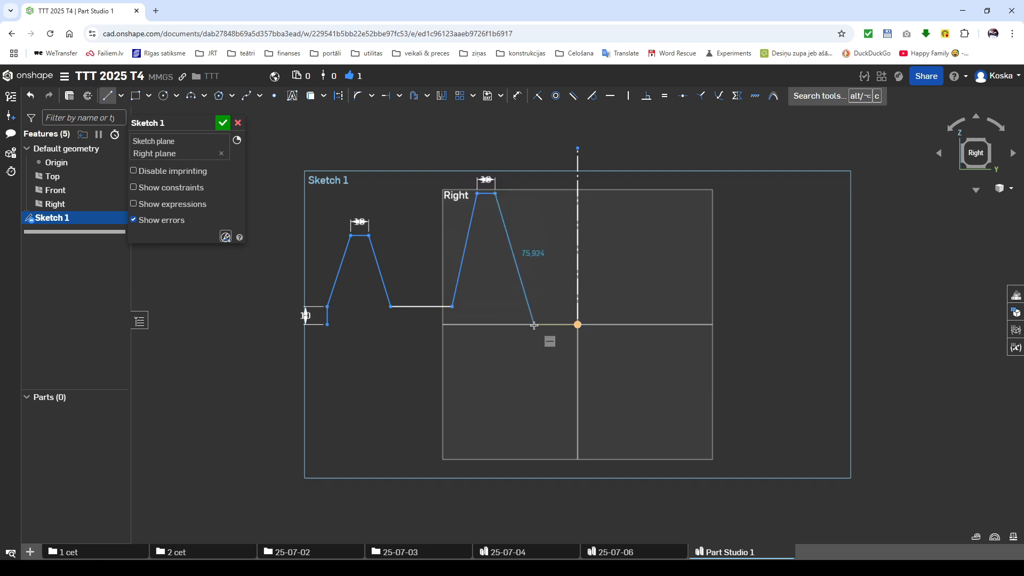
{"action": "left_click", "coordinate": [533, 324]}
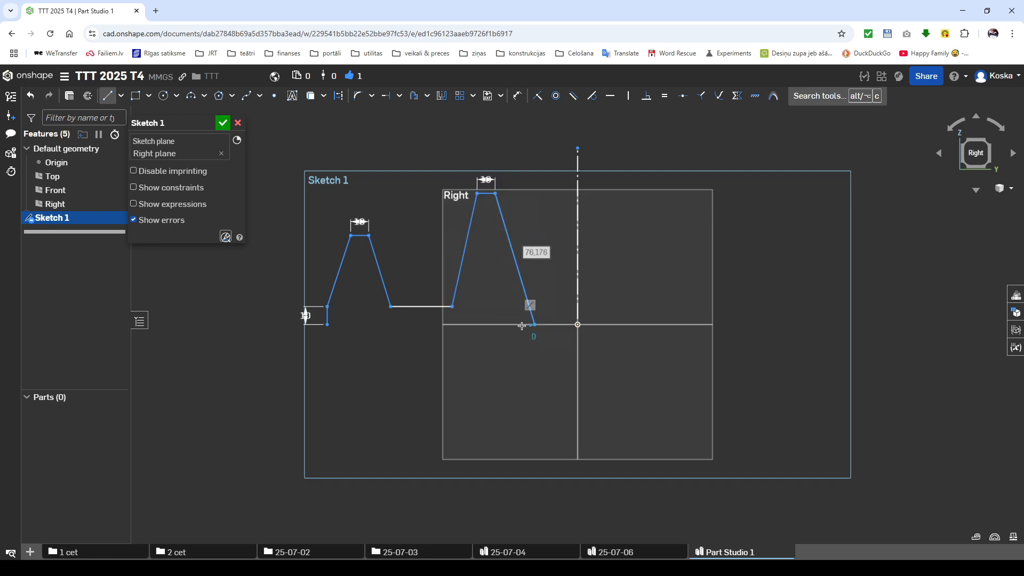
{"action": "left_click", "coordinate": [326, 324]}
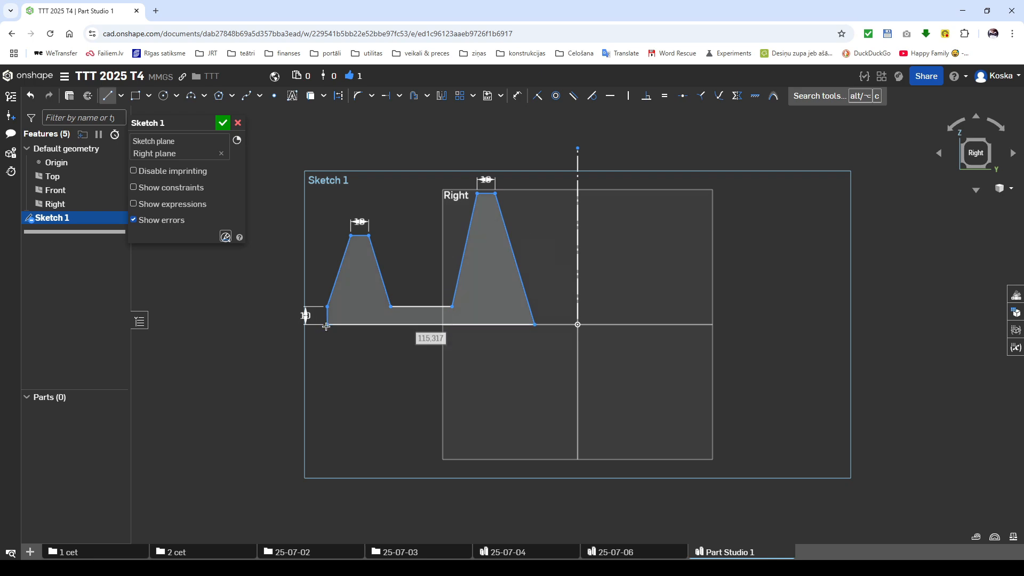
Step: Dimension the profile's short outer vertical edge about the centerline as a 260 mm diameter
{"action": "key", "text": "m"}
{"action": "left_click", "coordinate": [327, 316]}
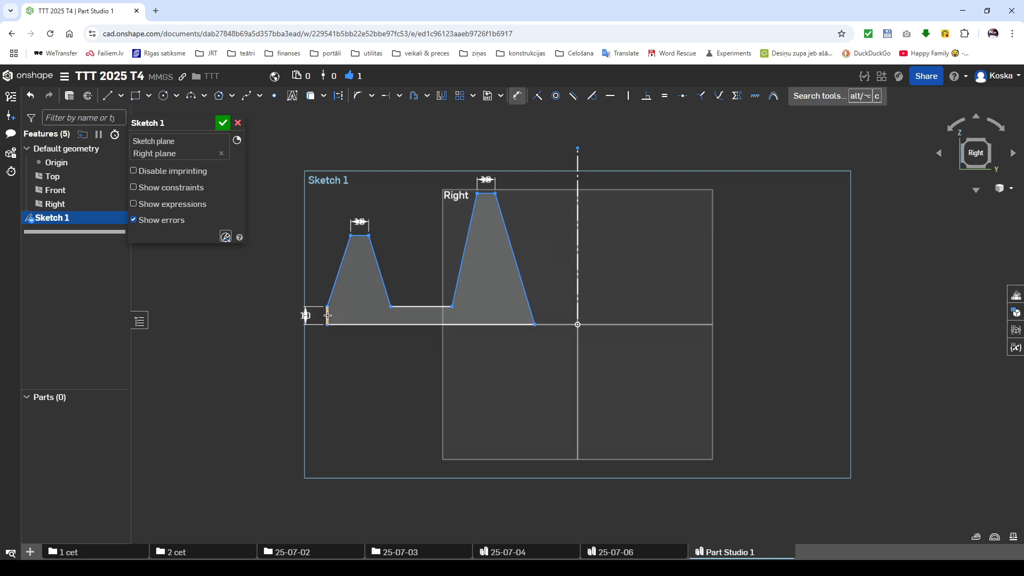
{"action": "left_click", "coordinate": [577, 302]}
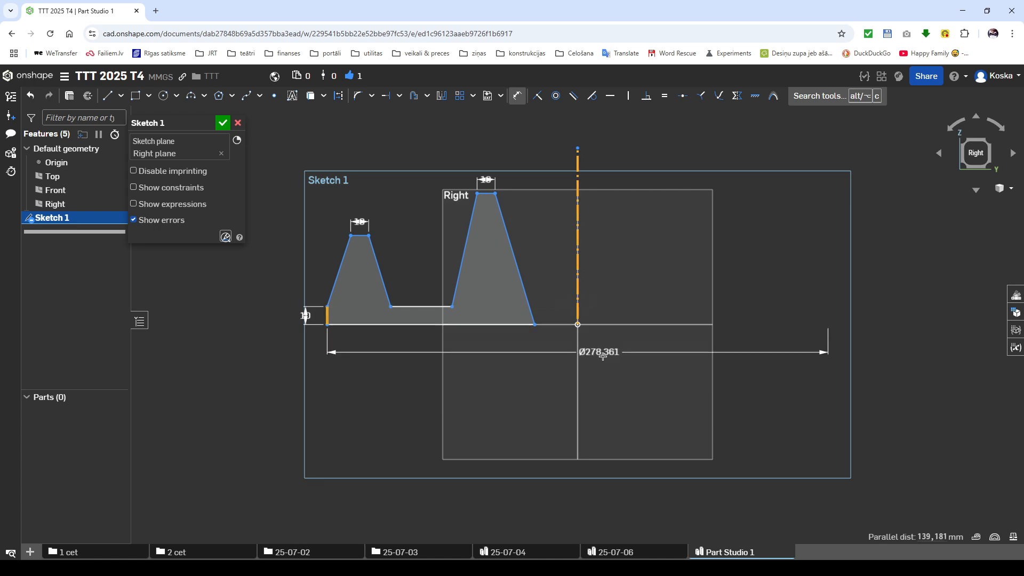
{"action": "left_click", "coordinate": [608, 369]}
{"action": "type", "text": "250"}
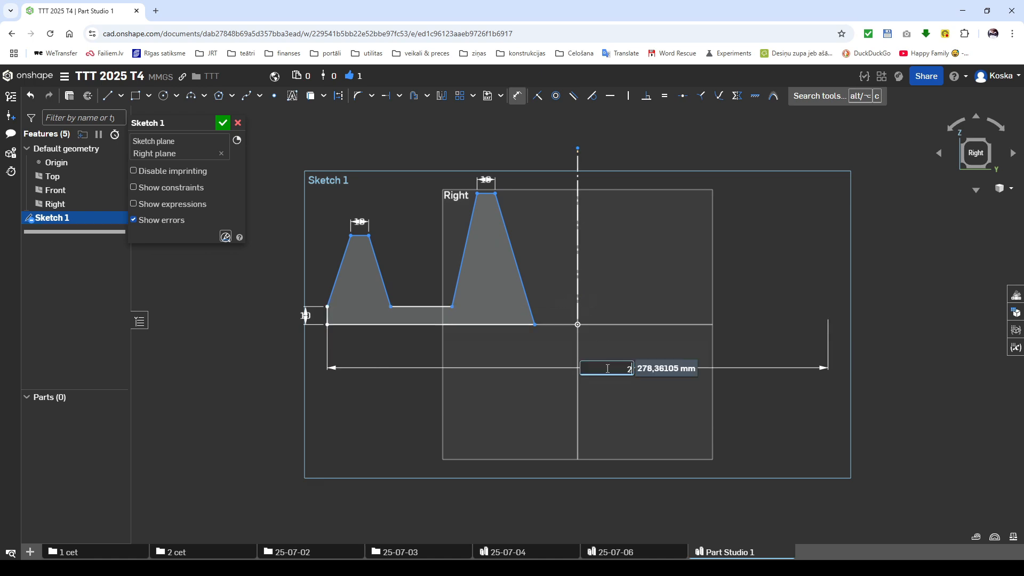
{"action": "key", "text": "Return"}
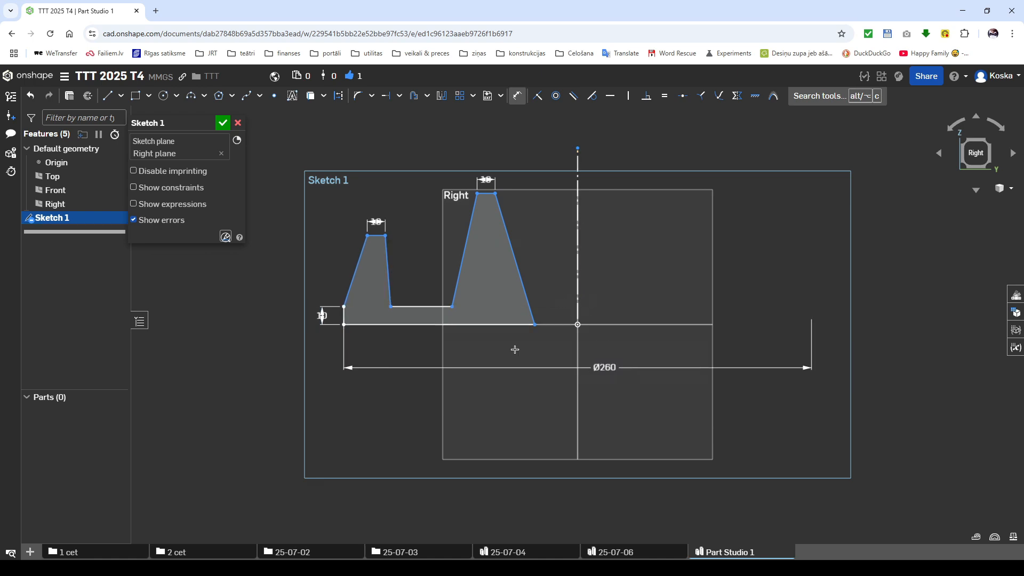
Step: Dimension the base line's inner endpoint about the centerline as a 30 mm diameter
{"action": "left_click", "coordinate": [534, 324]}
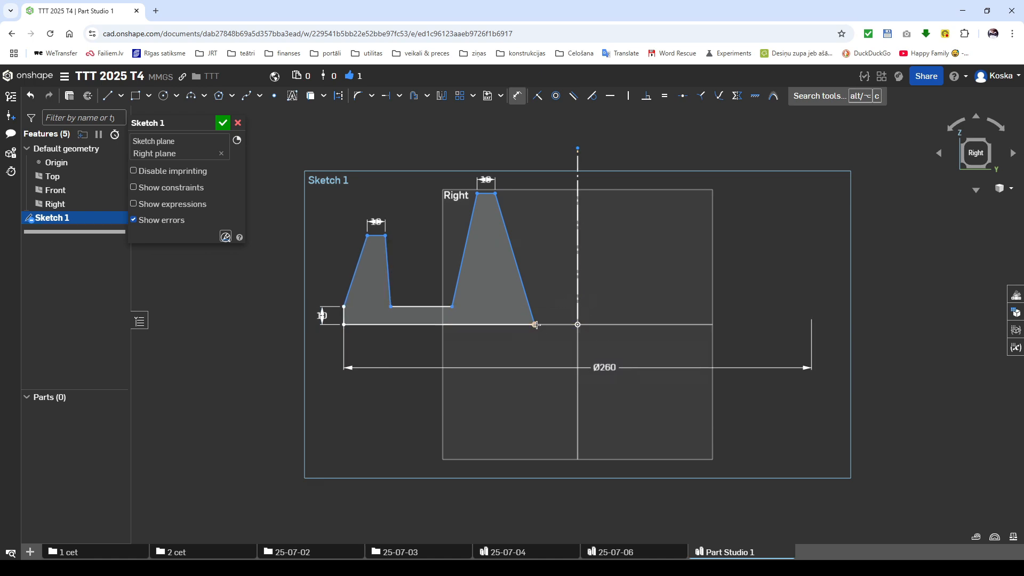
{"action": "left_click", "coordinate": [577, 315]}
{"action": "left_click", "coordinate": [608, 342]}
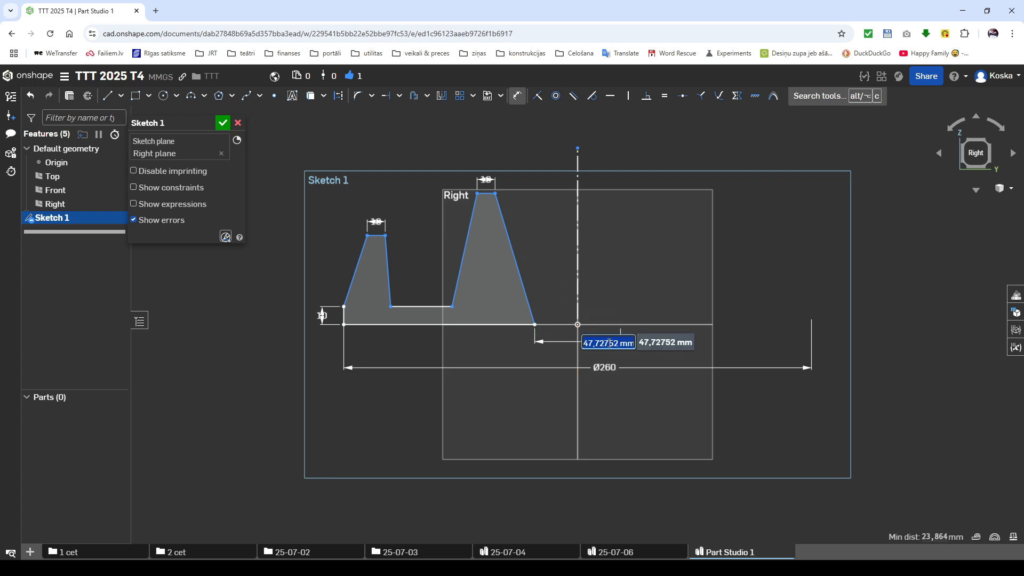
{"action": "type", "text": "30"}
{"action": "key", "text": "Return"}
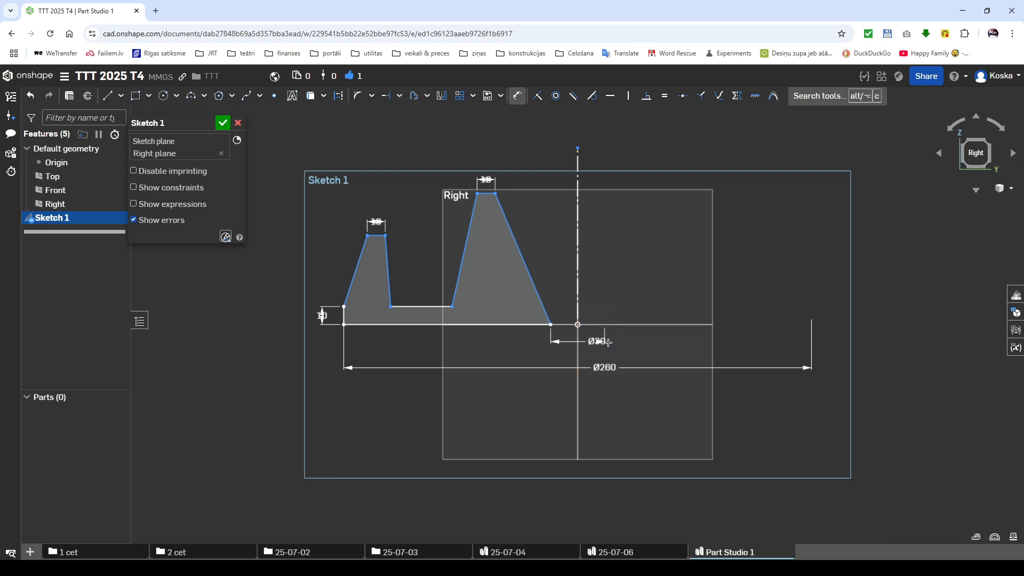
Step: Set the angle between the inner rib's slanted side nearest the axis and the centerline to 6°
{"action": "left_click", "coordinate": [540, 301]}
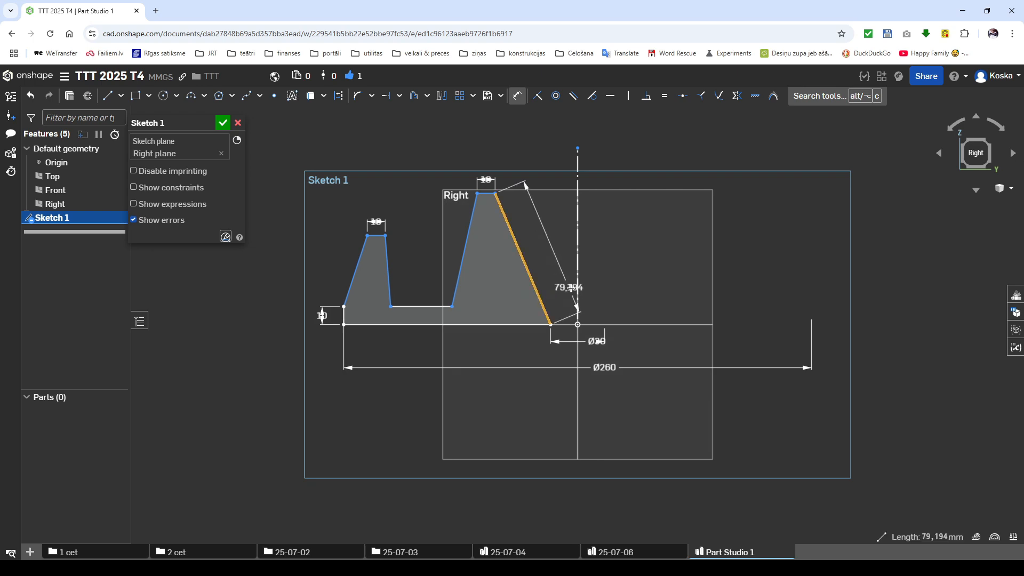
{"action": "left_click", "coordinate": [578, 288]}
{"action": "left_click", "coordinate": [568, 279]}
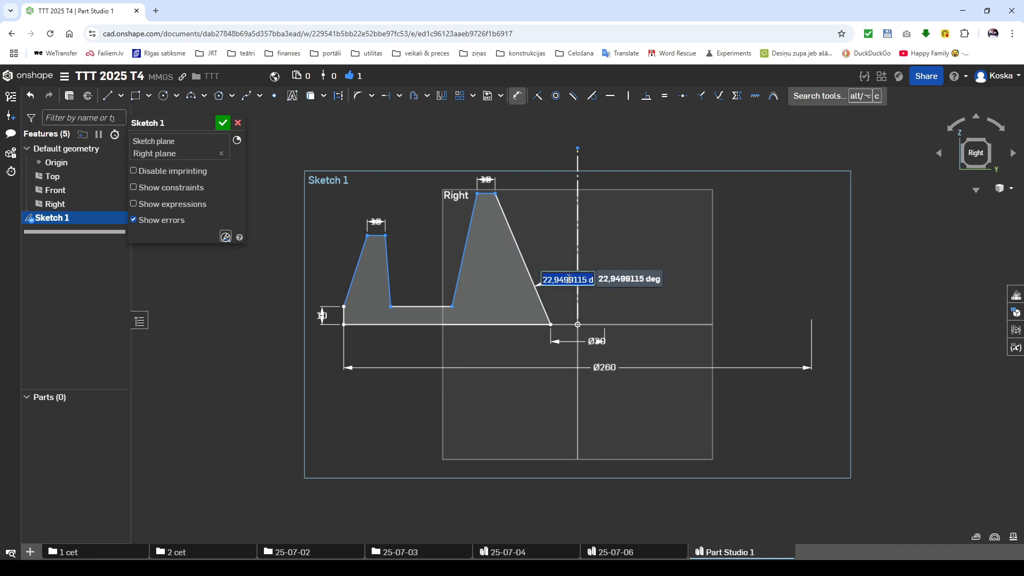
{"action": "type", "text": "6"}
{"action": "key", "text": "Return"}
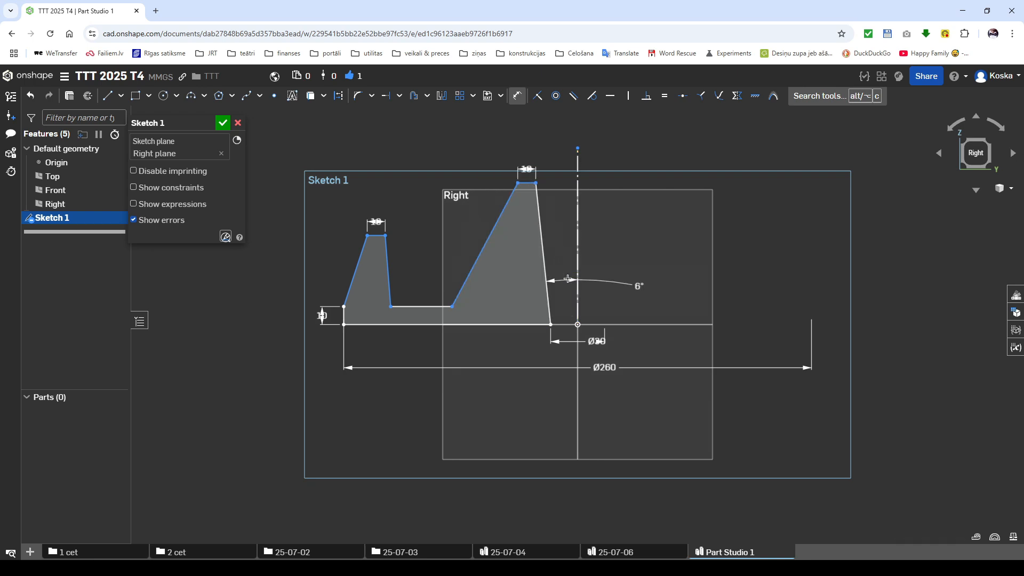
Step: Set the angle between the two slanted sides of the inner rib to 12°
{"action": "left_click", "coordinate": [544, 255]}
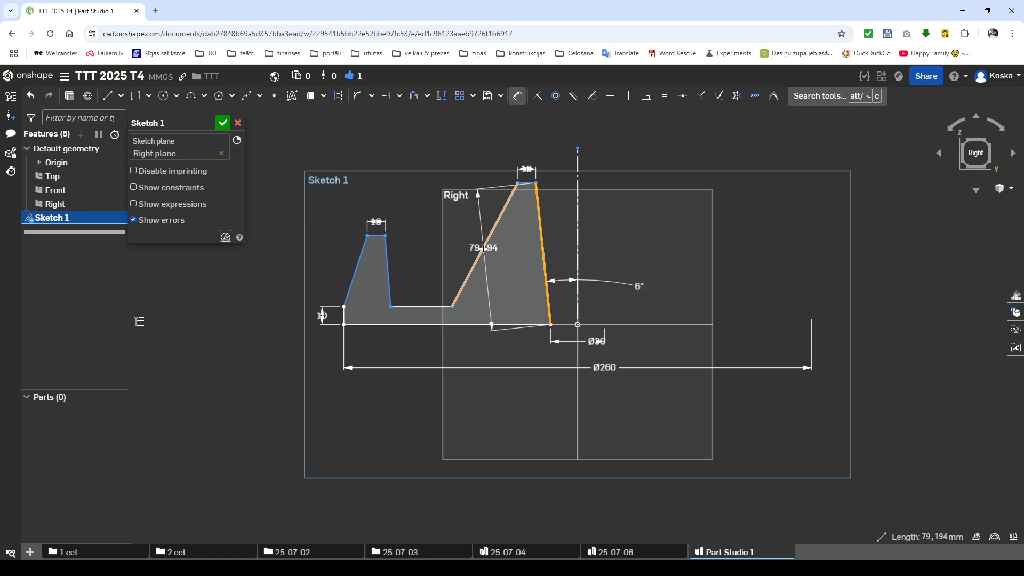
{"action": "left_click", "coordinate": [484, 250]}
{"action": "left_click", "coordinate": [495, 256]}
{"action": "type", "text": "12"}
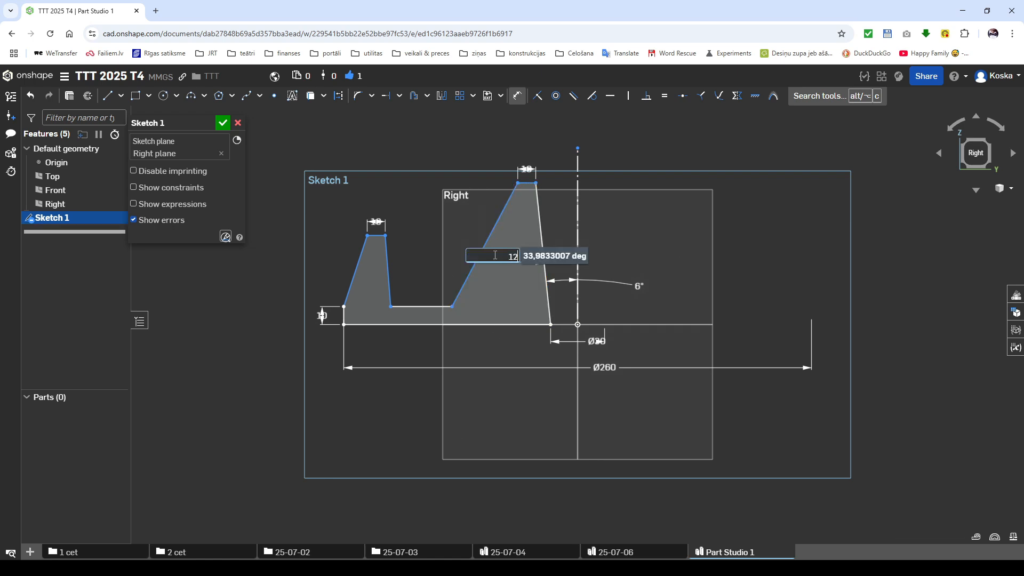
{"action": "key", "text": "Return"}
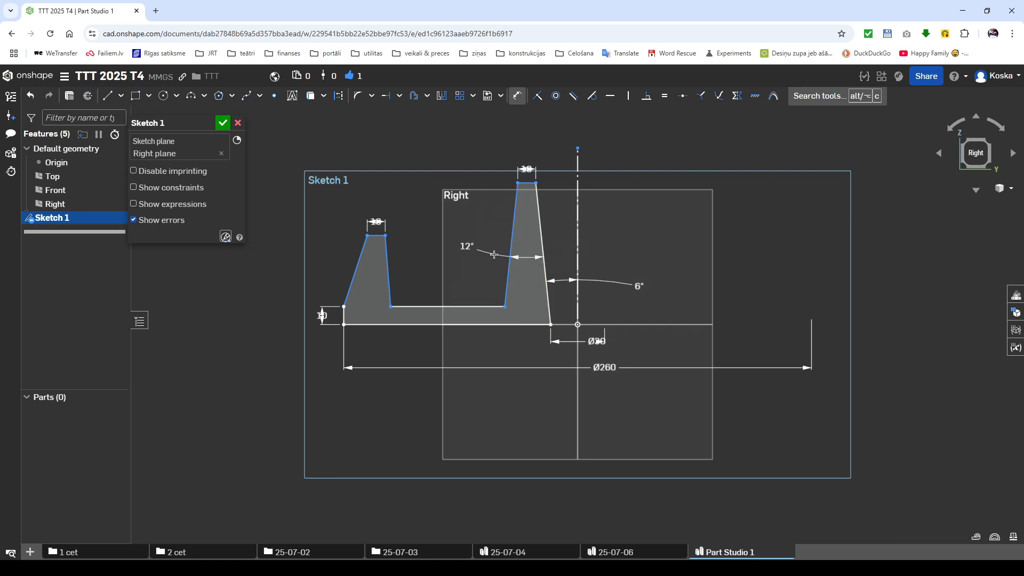
Step: Set the inner rib's height from the base line to its top edge to 60 mm
{"action": "left_click", "coordinate": [526, 183]}
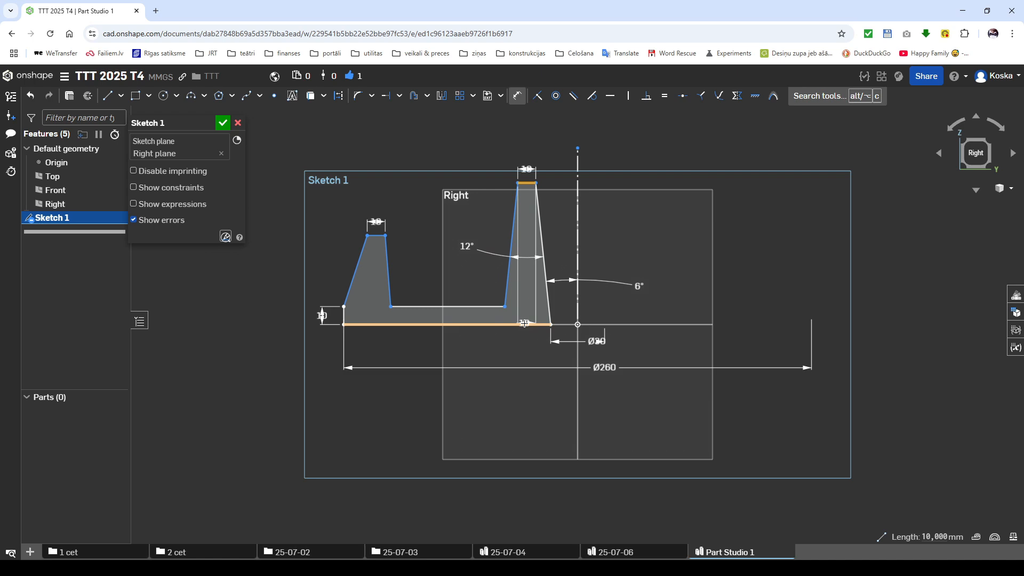
{"action": "left_click", "coordinate": [524, 324]}
{"action": "left_click", "coordinate": [526, 348]}
{"action": "type", "text": "6"}
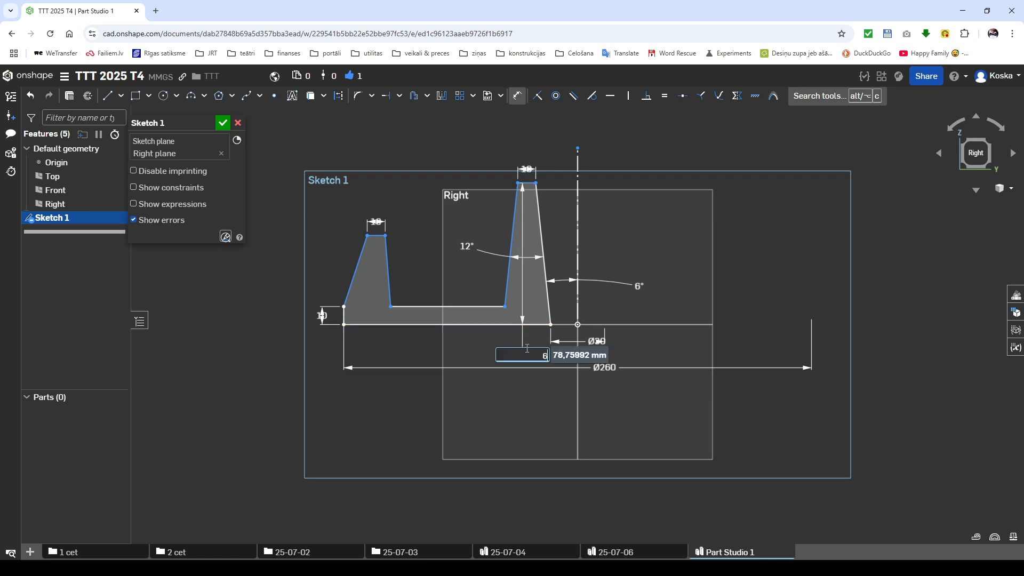
{"action": "type", "text": "0"}
{"action": "key", "text": "Return"}
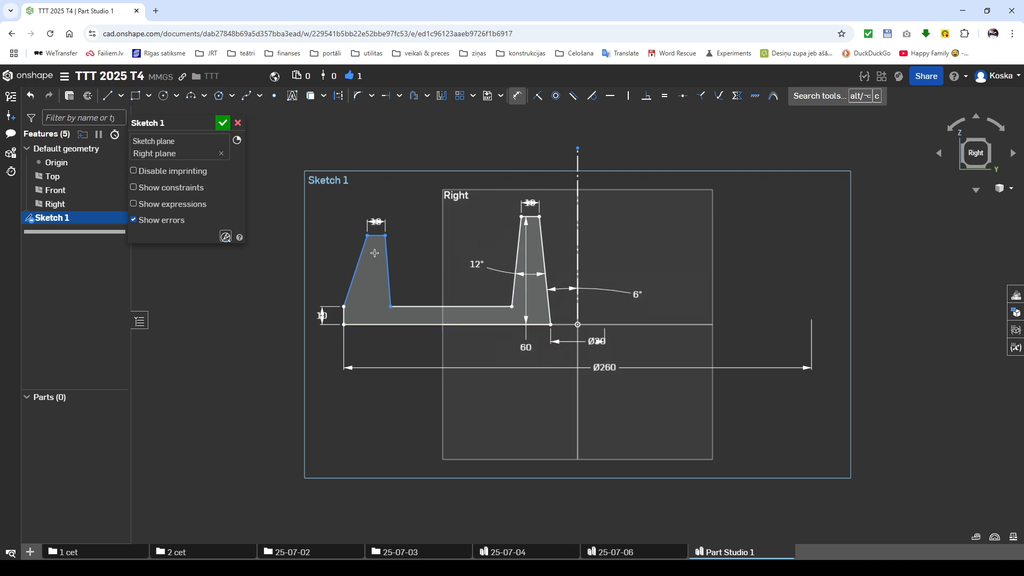
Step: Set the outer rib's height from the base line to its top edge to 40 mm
{"action": "left_click", "coordinate": [377, 236]}
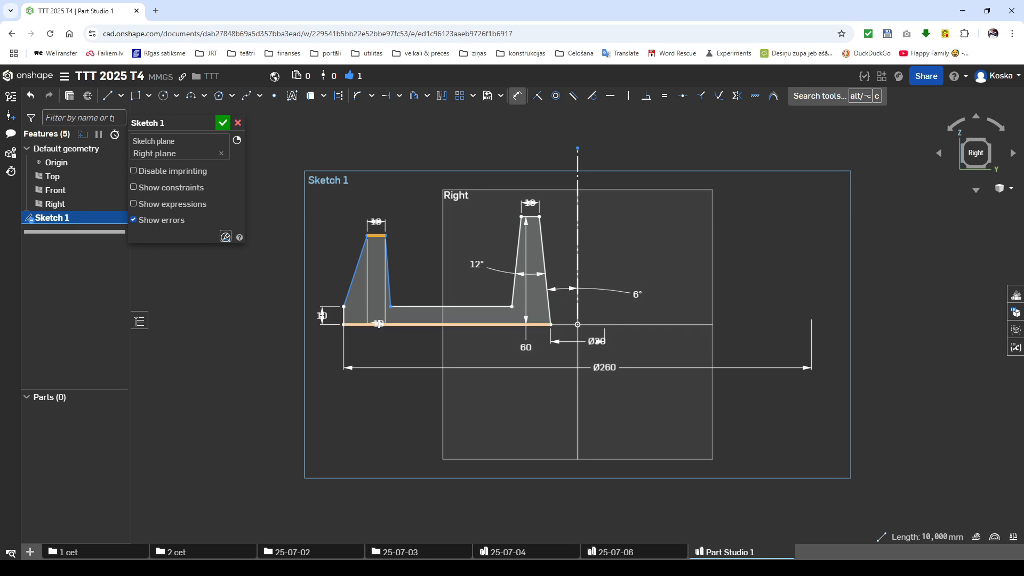
{"action": "left_click", "coordinate": [376, 324]}
{"action": "left_click", "coordinate": [376, 342]}
{"action": "type", "text": "40"}
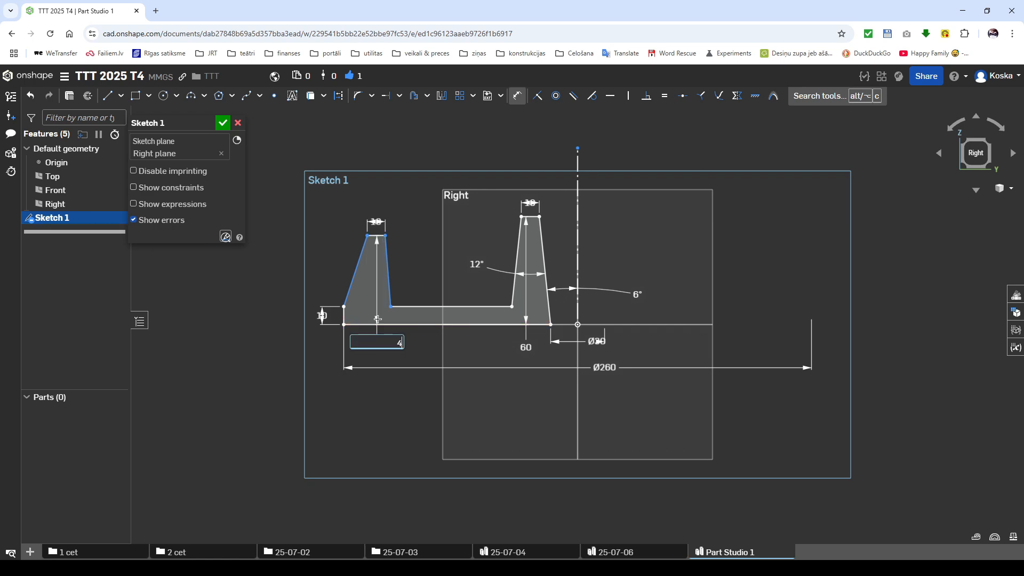
{"action": "key", "text": "Return"}
Step: Constrain both slanted sides of the outer rib parallel to the corresponding sides of the inner rib
{"action": "key", "text": "shift+l"}
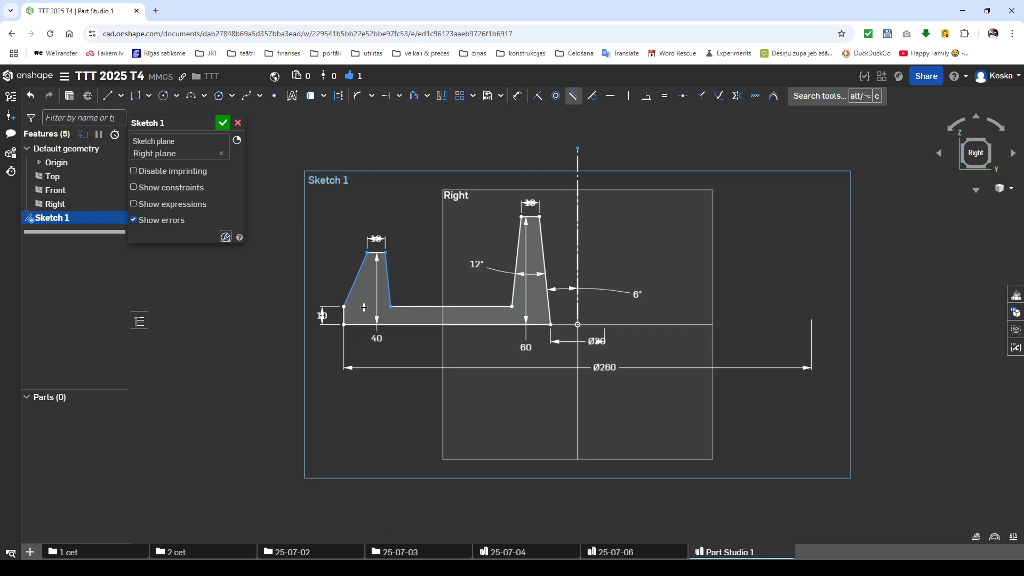
{"action": "left_click", "coordinate": [352, 288]}
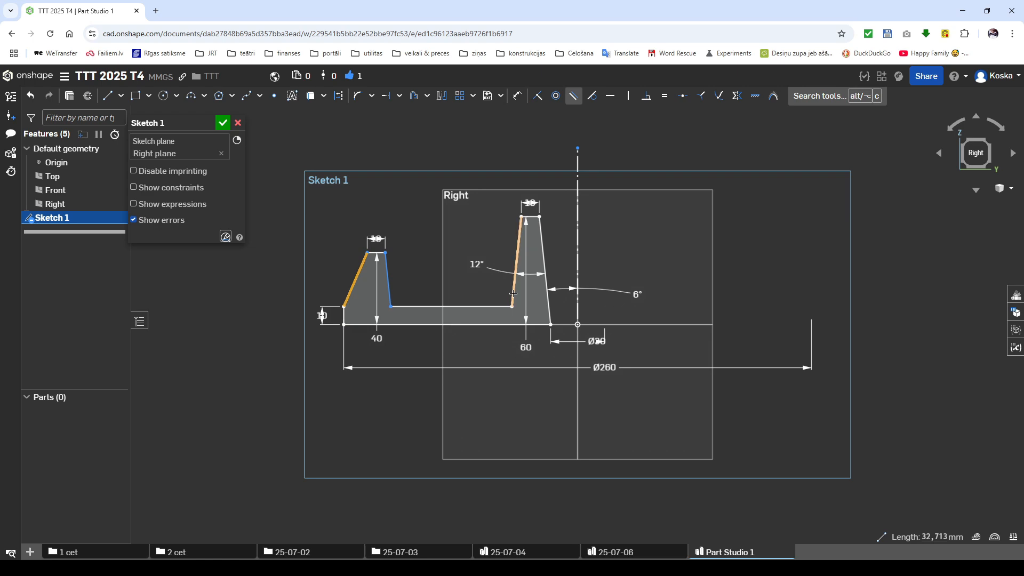
{"action": "left_click", "coordinate": [514, 293]}
{"action": "left_click", "coordinate": [548, 298]}
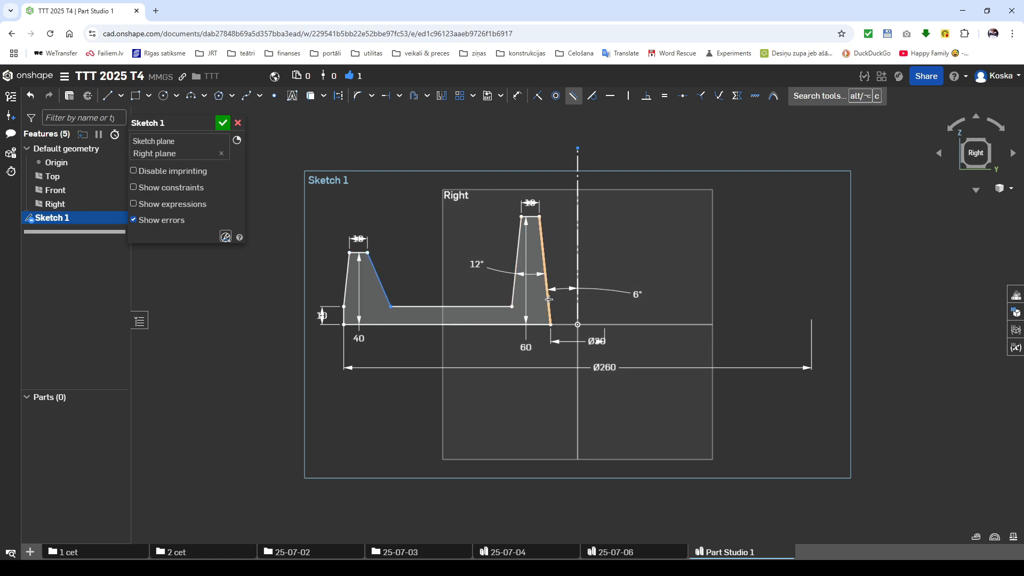
{"action": "left_click", "coordinate": [384, 292]}
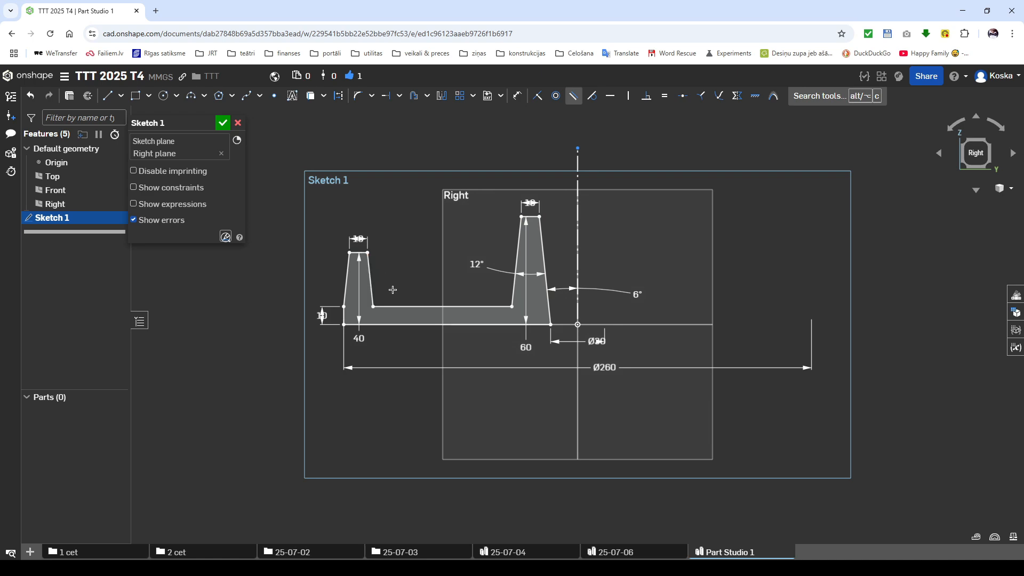
Step: Draw a downward-bowing three-point arc between the facing sides of the two ribs with a 220 mm radius
{"action": "key", "text": "s"}
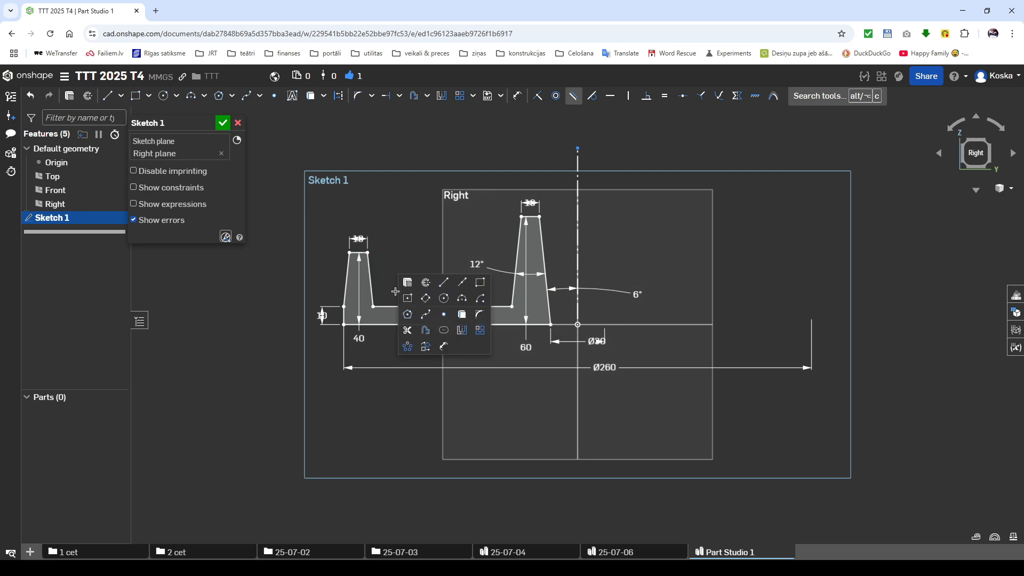
{"action": "left_click", "coordinate": [462, 300]}
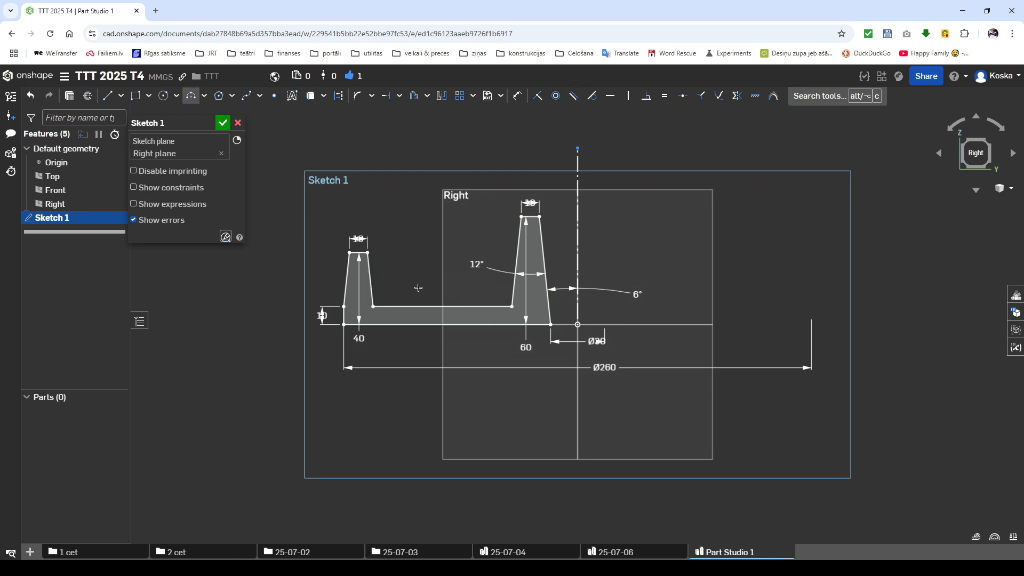
{"action": "left_click", "coordinate": [369, 261]}
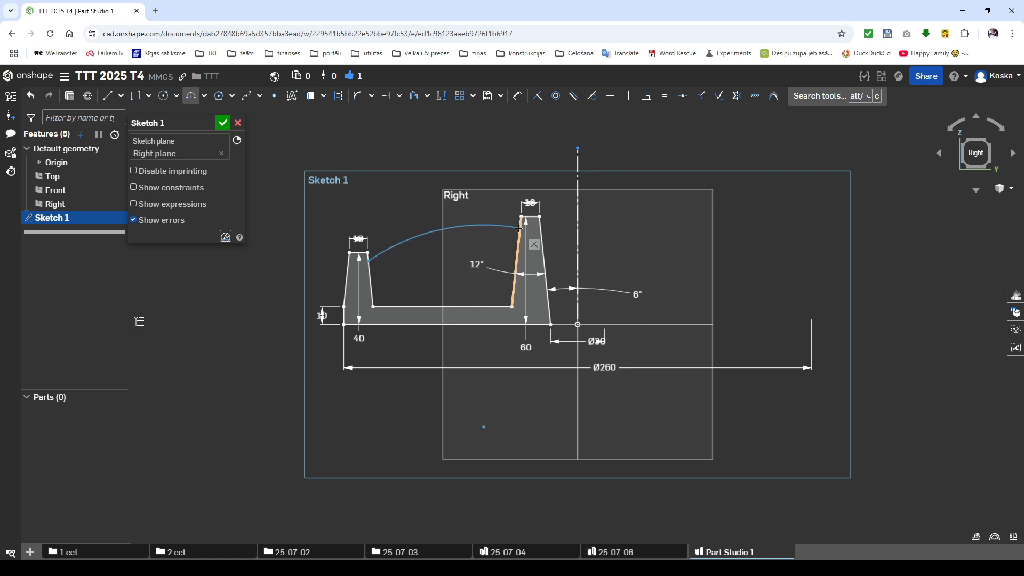
{"action": "left_click", "coordinate": [518, 227]}
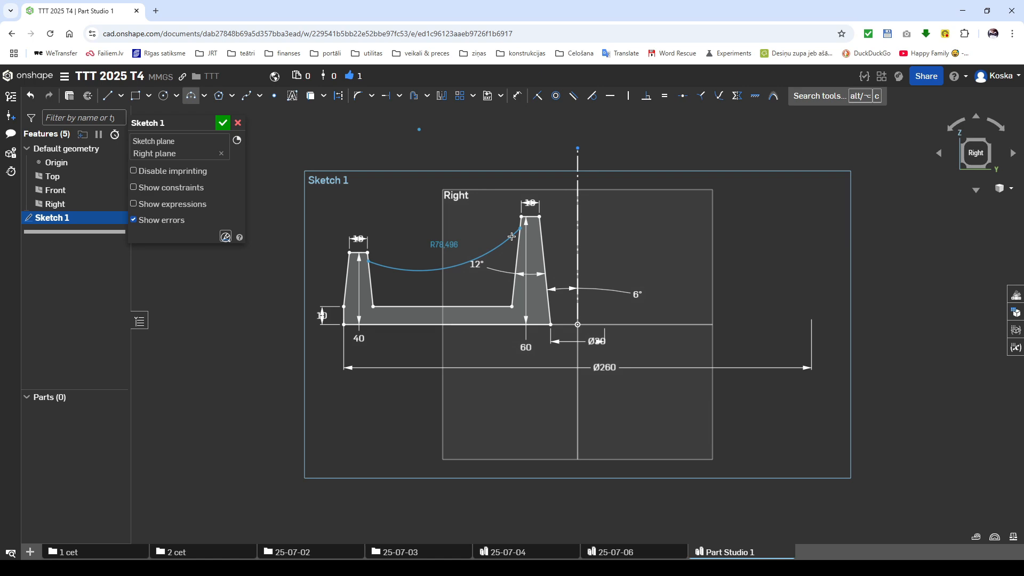
{"action": "left_click", "coordinate": [512, 236]}
{"action": "type", "text": "220"}
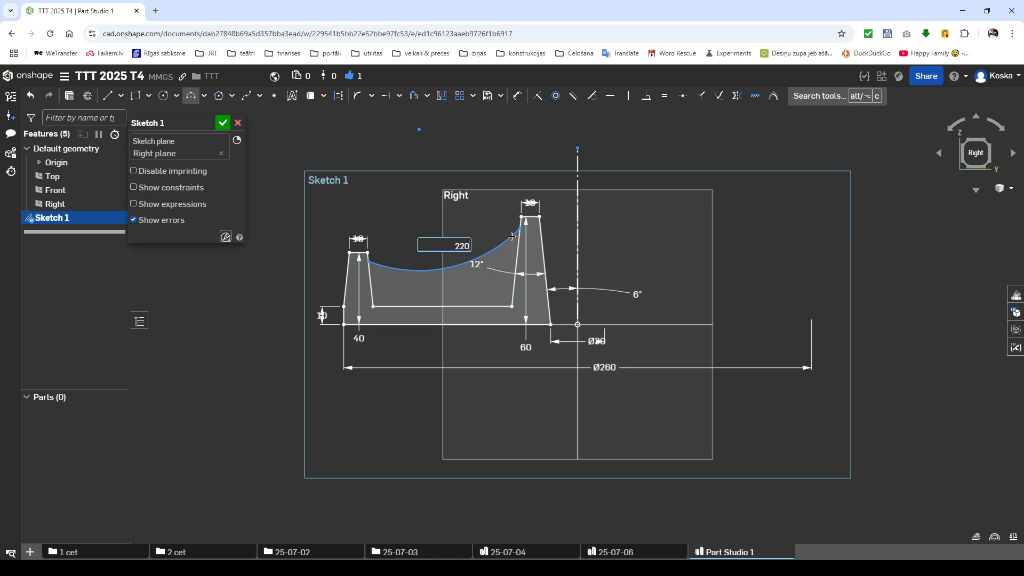
{"action": "key", "text": "Return"}
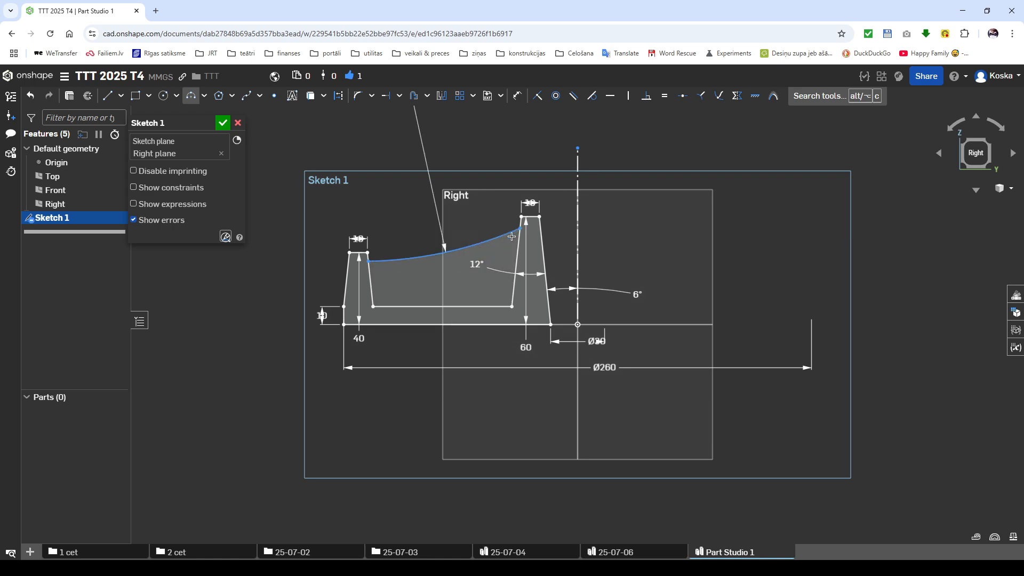
Step: Dimension the arc's inner end 8 mm vertically below the inner rib's top corner
{"action": "scroll", "coordinate": [538, 199], "scroll_direction": "up", "scroll_amount": 5}
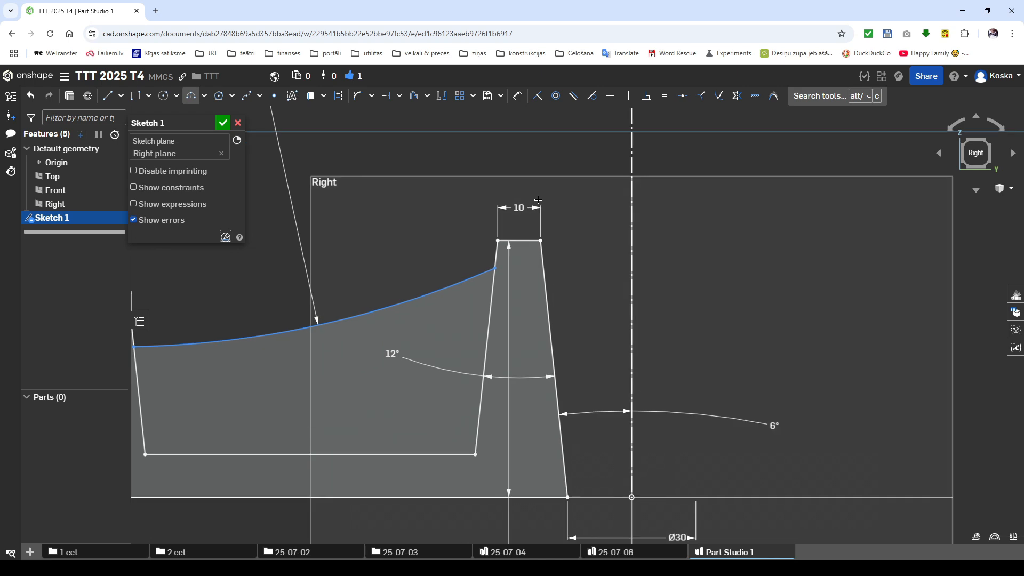
{"action": "key", "text": "d"}
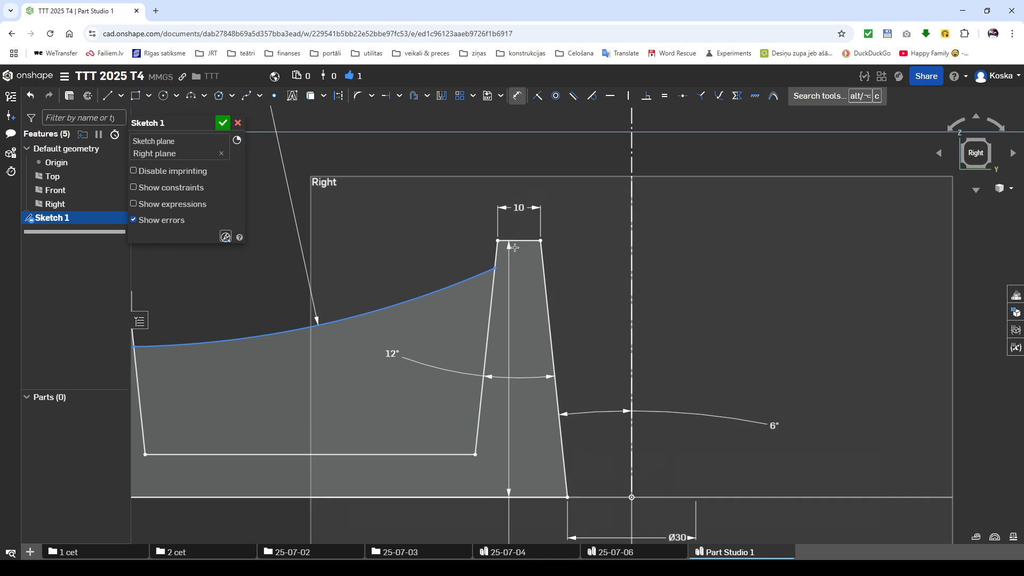
{"action": "left_click", "coordinate": [499, 241]}
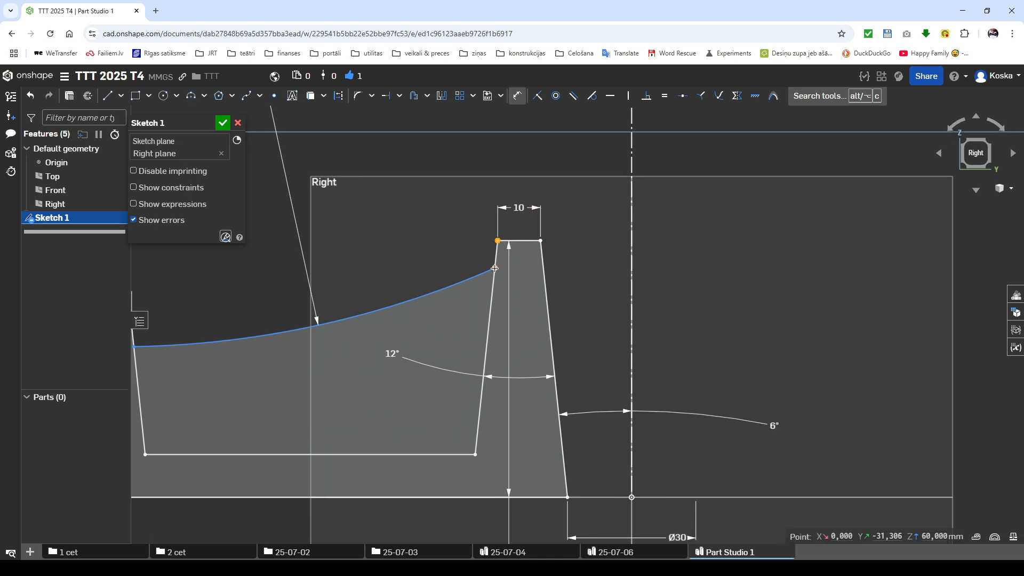
{"action": "left_click", "coordinate": [495, 268]}
{"action": "left_click", "coordinate": [526, 268]}
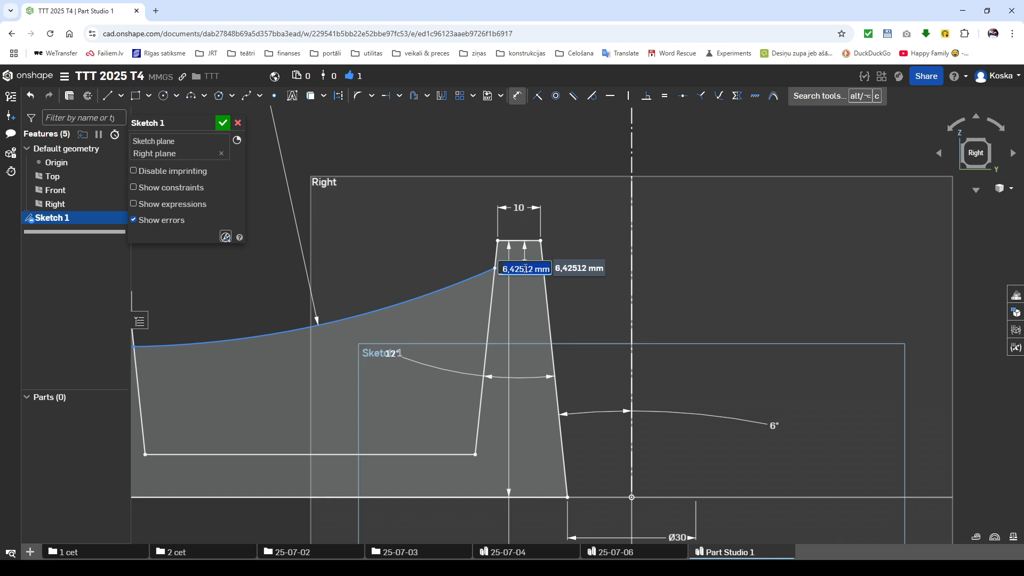
{"action": "type", "text": "8"}
{"action": "key", "text": "Return"}
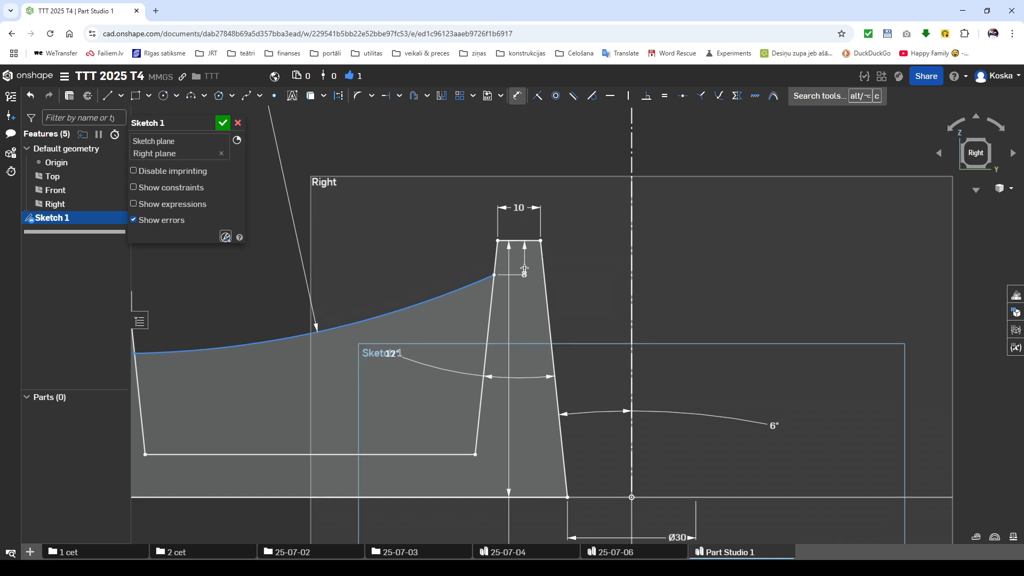
Step: Dimension the arc's outer end 5 mm vertically below the outer rib's top corner
{"action": "scroll", "coordinate": [528, 272], "scroll_direction": "up", "scroll_amount": 3}
{"action": "scroll", "coordinate": [301, 308], "scroll_direction": "down", "scroll_amount": 3}
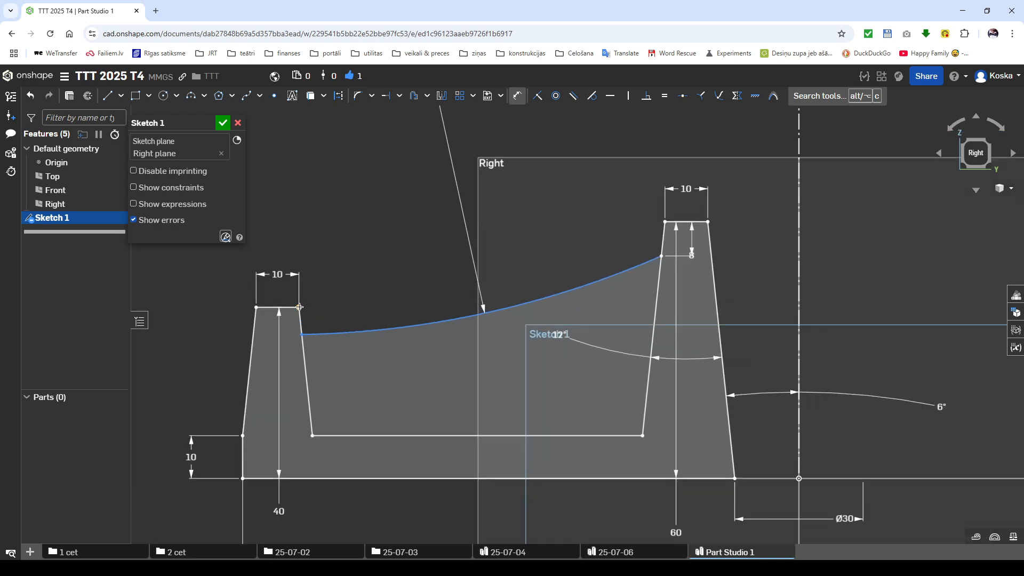
{"action": "left_click", "coordinate": [299, 308]}
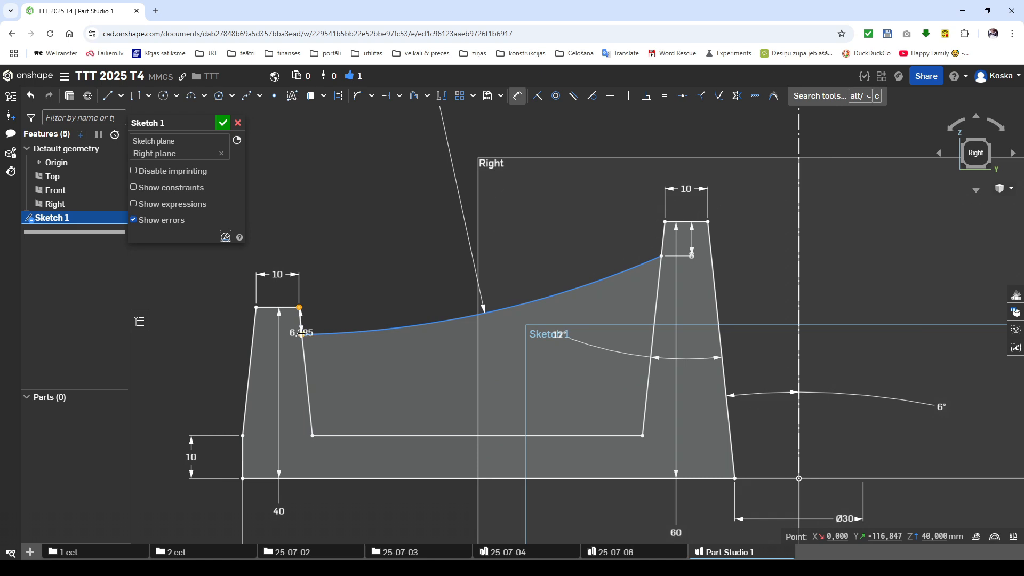
{"action": "left_click", "coordinate": [302, 335]}
{"action": "left_click", "coordinate": [240, 326]}
{"action": "type", "text": "5"}
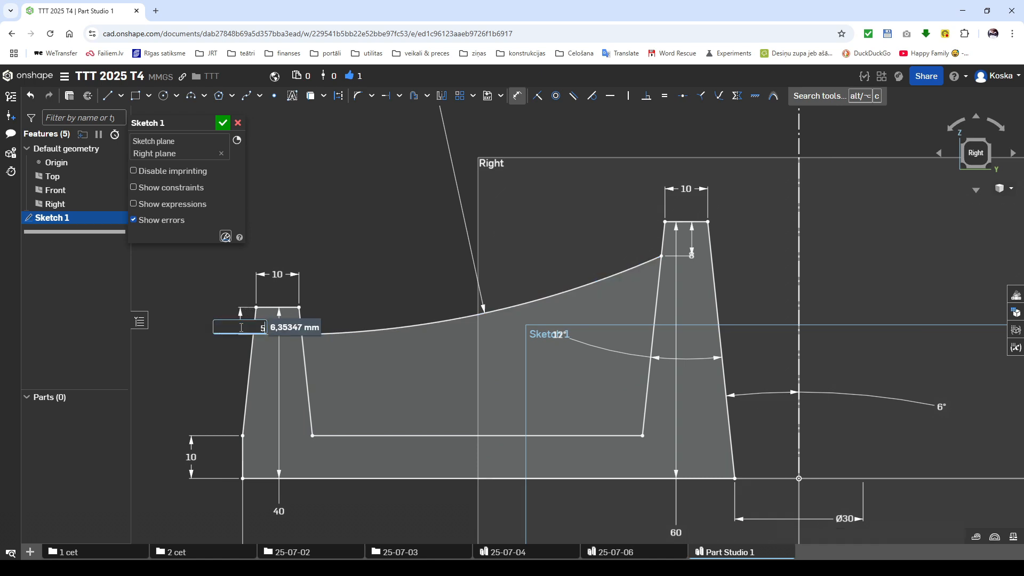
{"action": "key", "text": "Return"}
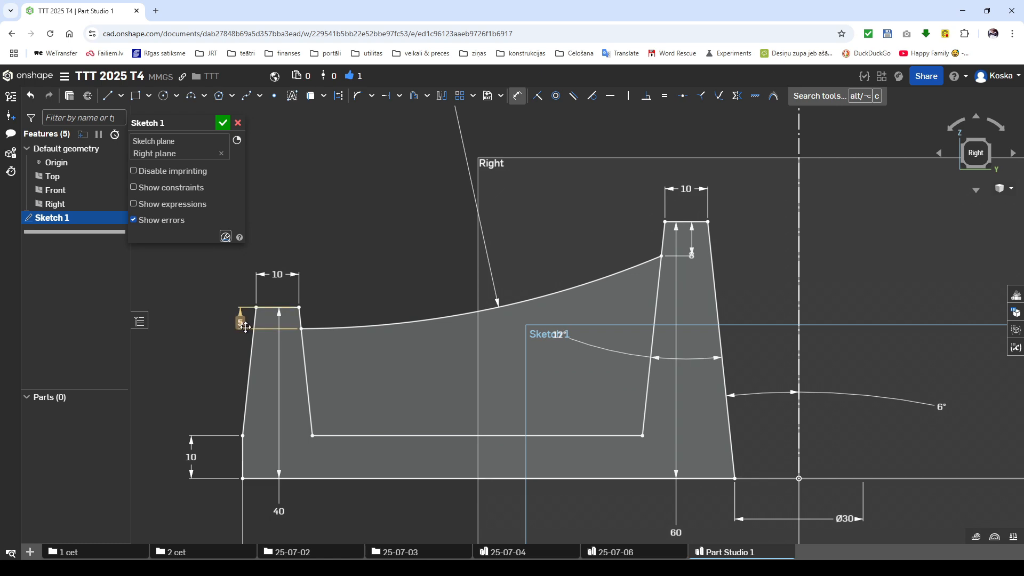
{"action": "key", "text": "Escape"}
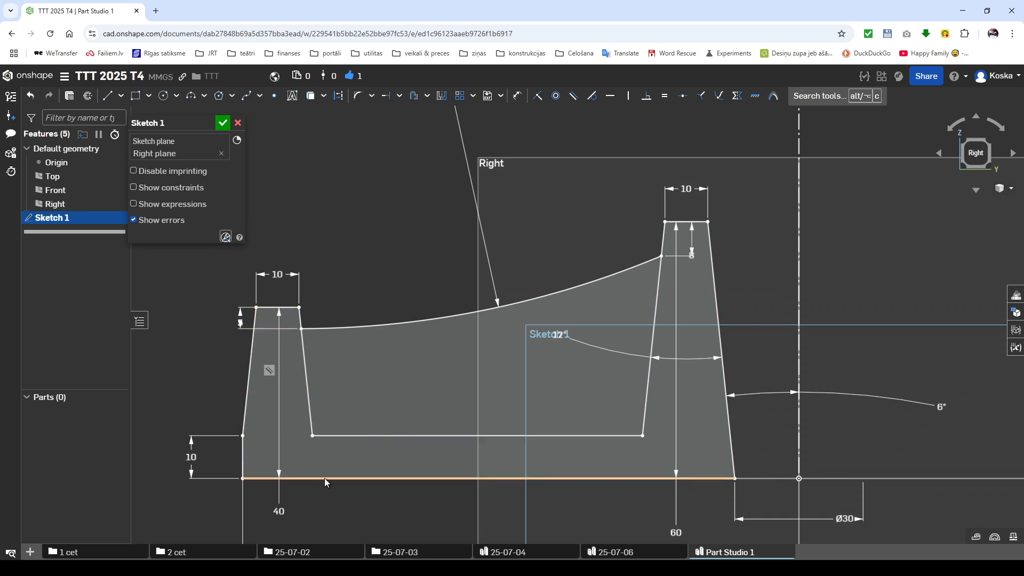
Step: Revolve the two-rib profile region, excluding the area under the arc, fully around the vertical centerline as a new solid
{"action": "left_click", "coordinate": [348, 463]}
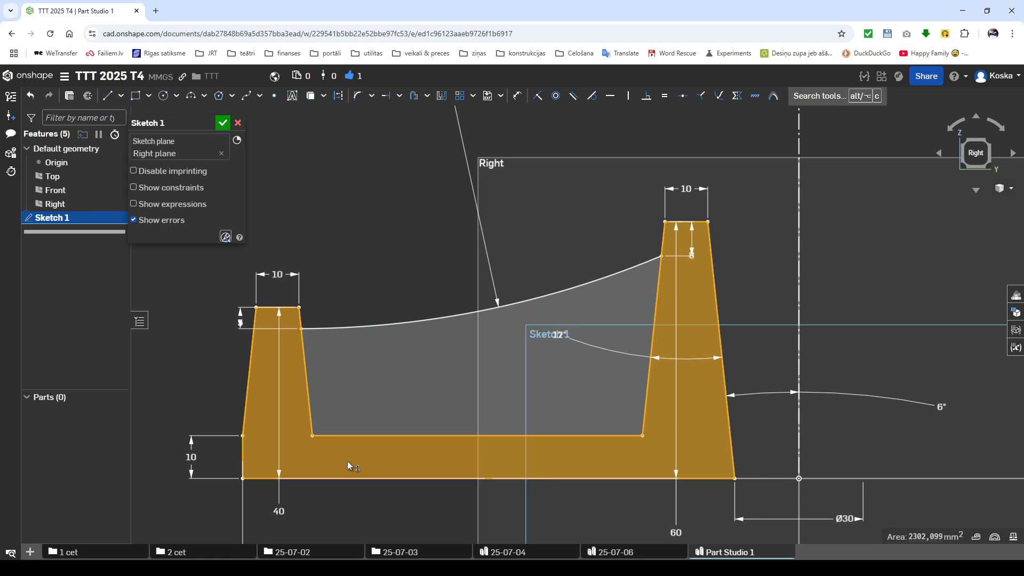
{"action": "key", "text": "shift+w"}
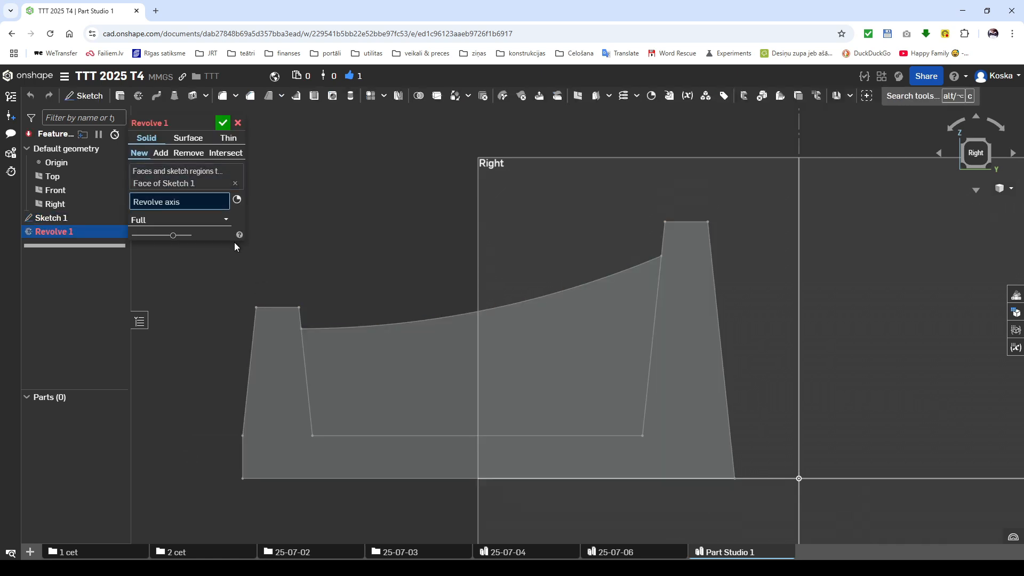
{"action": "left_click", "coordinate": [798, 231]}
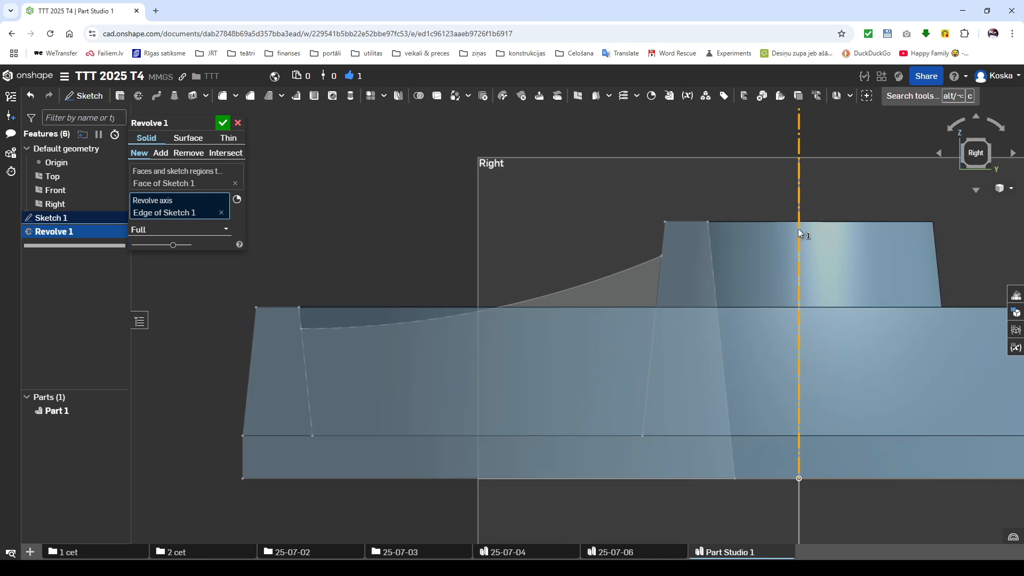
{"action": "right_click_drag", "start_coordinate": [786, 231], "coordinate": [791, 252]}
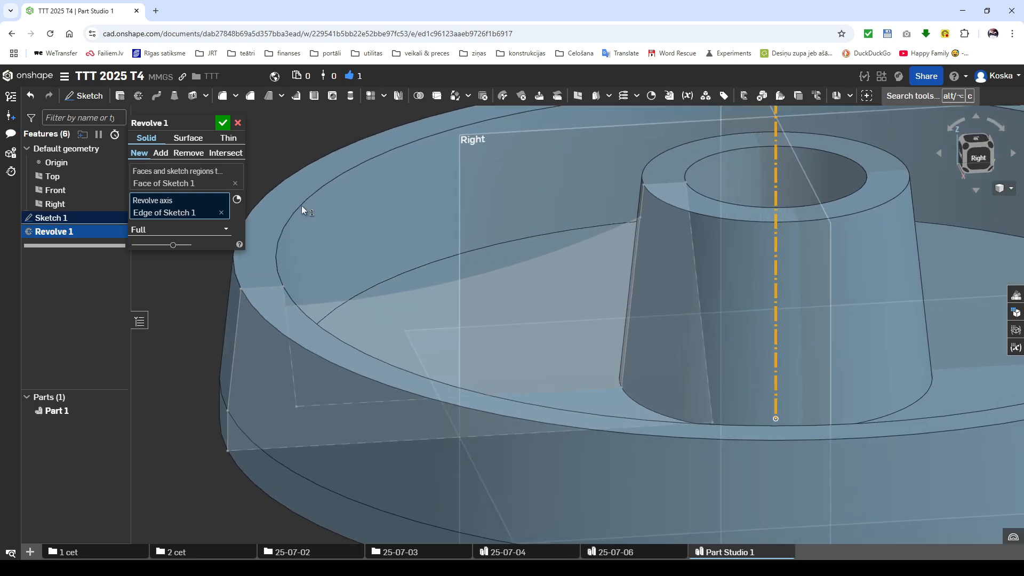
{"action": "left_click", "coordinate": [222, 124]}
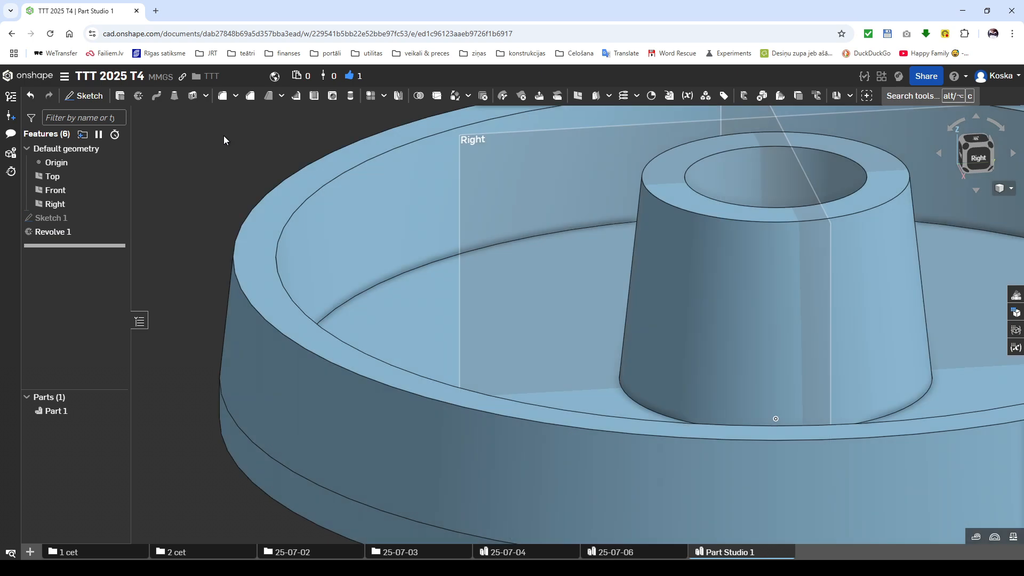
Step: Show Sketch 1 and create a 16 mm thick rib on Part 1 from the arc, parallel to the sketch plane
{"action": "left_click", "coordinate": [118, 218]}
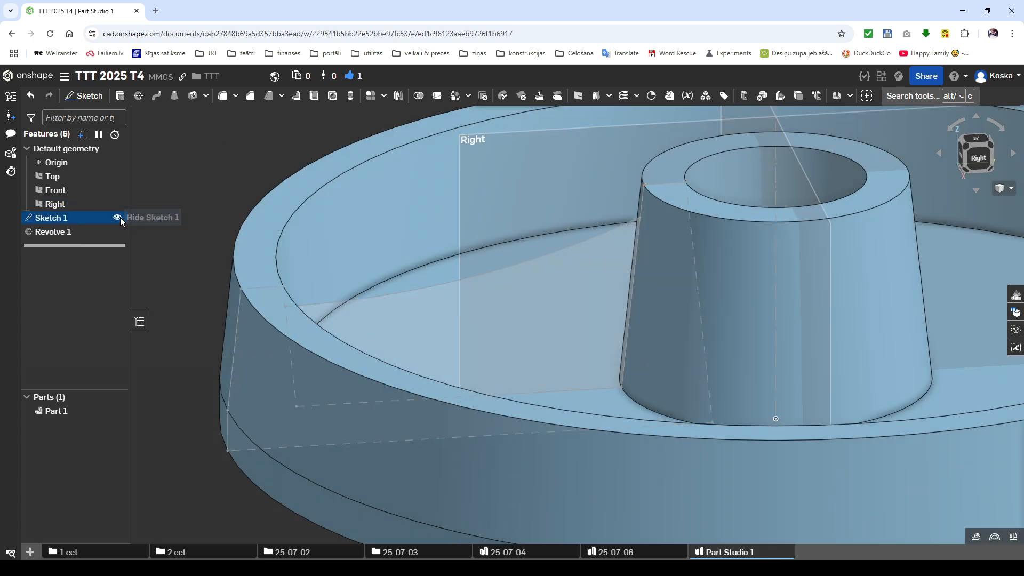
{"action": "left_click", "coordinate": [369, 301]}
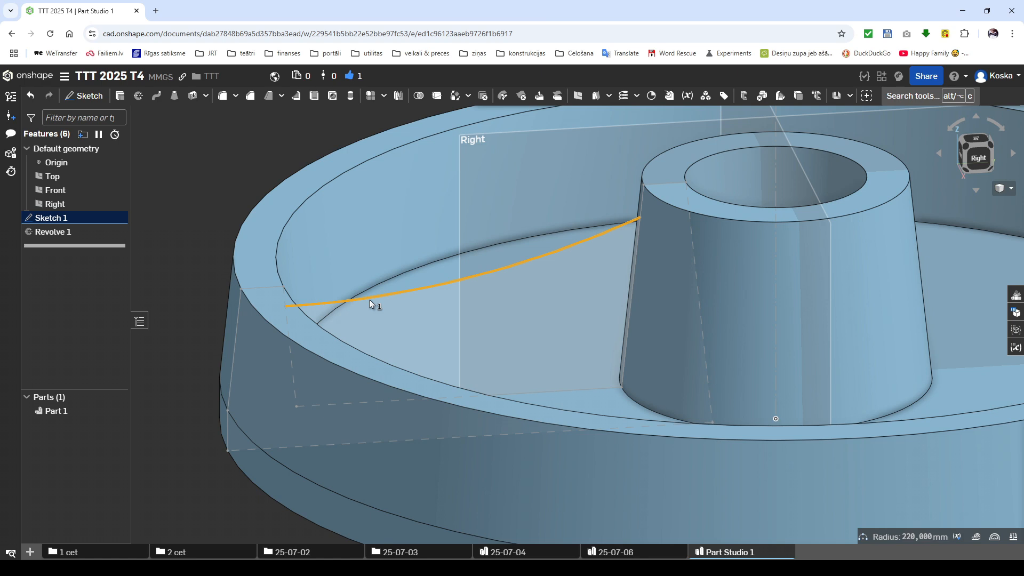
{"action": "left_click", "coordinate": [297, 96]}
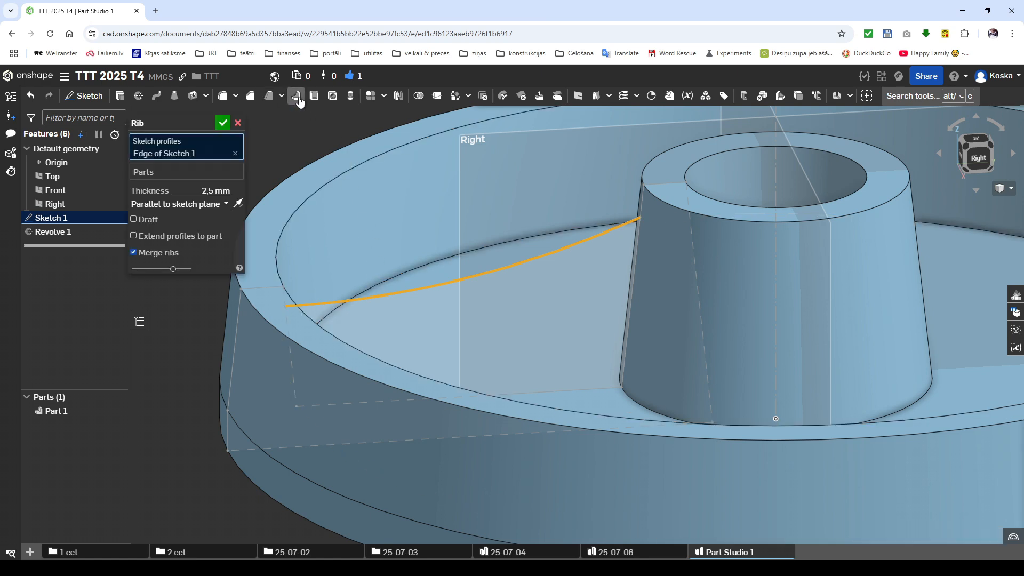
{"action": "left_click", "coordinate": [193, 172]}
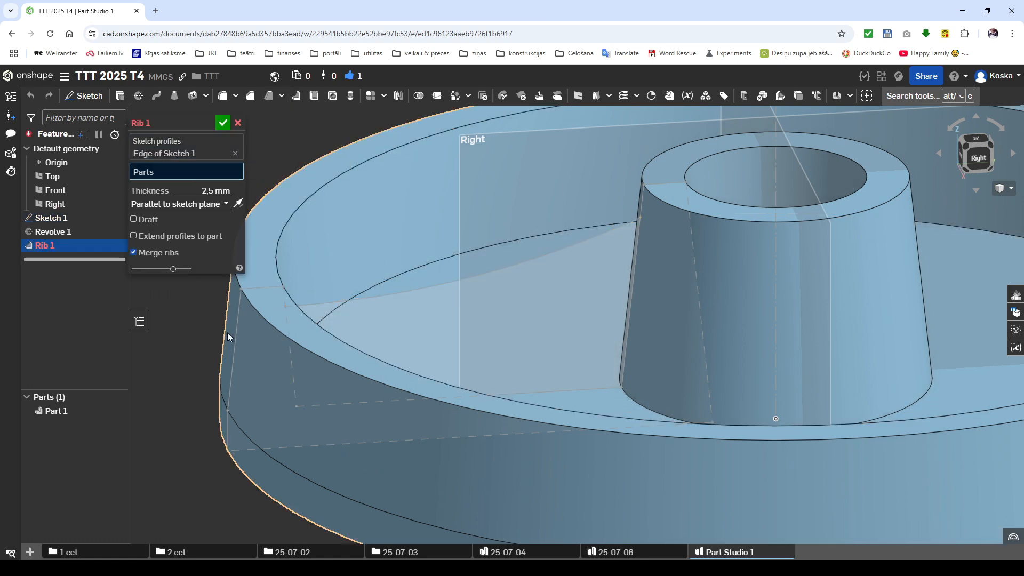
{"action": "left_click", "coordinate": [247, 360]}
{"action": "left_click", "coordinate": [218, 200]}
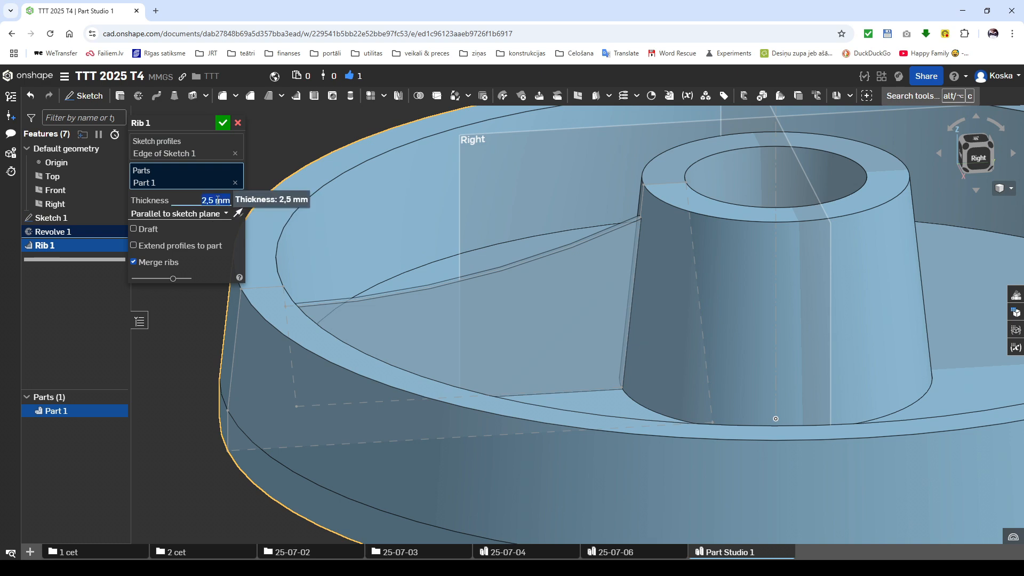
{"action": "type", "text": "16"}
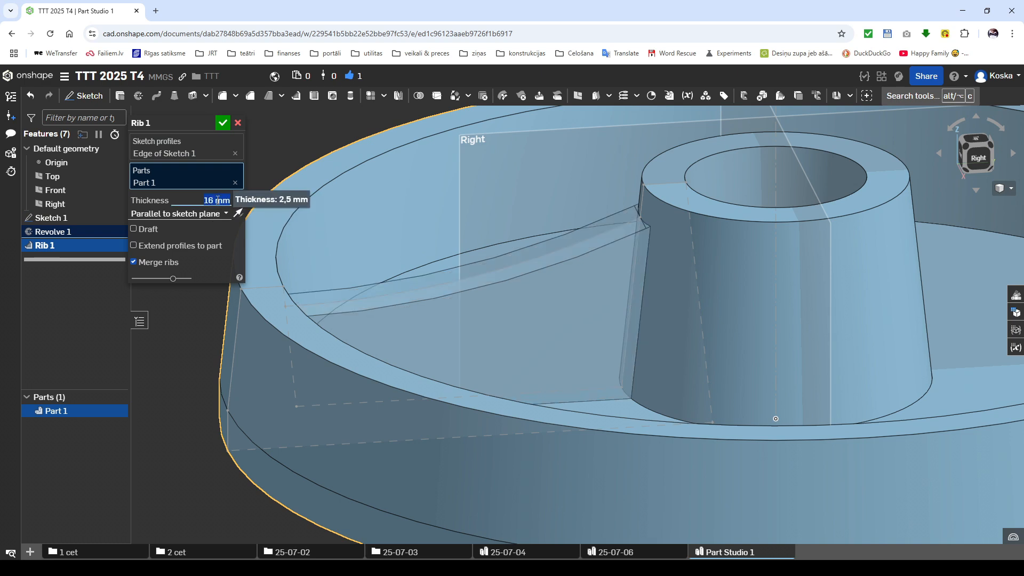
{"action": "left_click", "coordinate": [221, 124]}
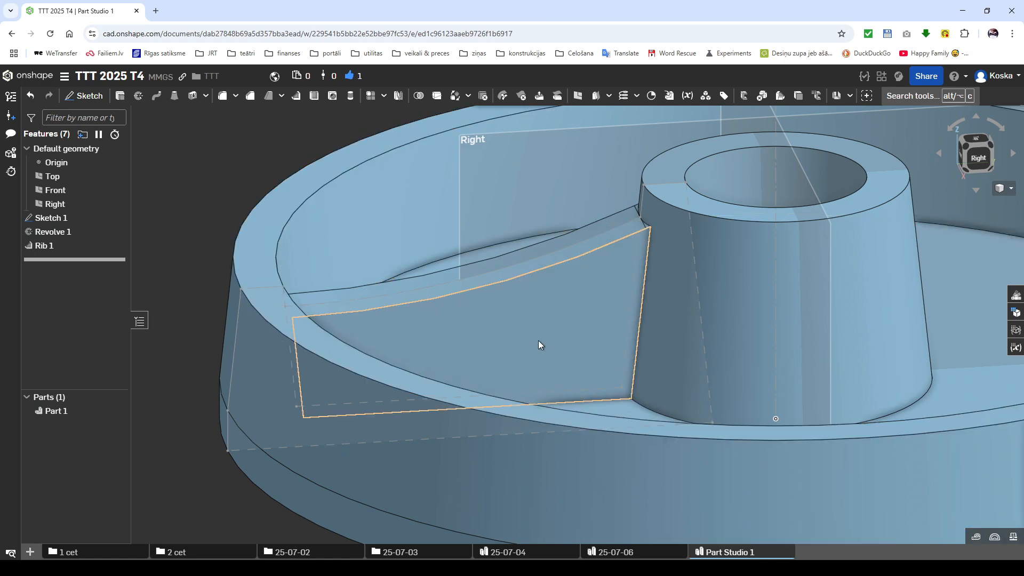
Step: Delete the two small sliver faces where the rib's top meets the hub, using Delete face with Heal
{"action": "right_click_drag", "start_coordinate": [539, 343], "coordinate": [570, 333]}
{"action": "scroll", "coordinate": [619, 189], "scroll_direction": "up", "scroll_amount": 10}
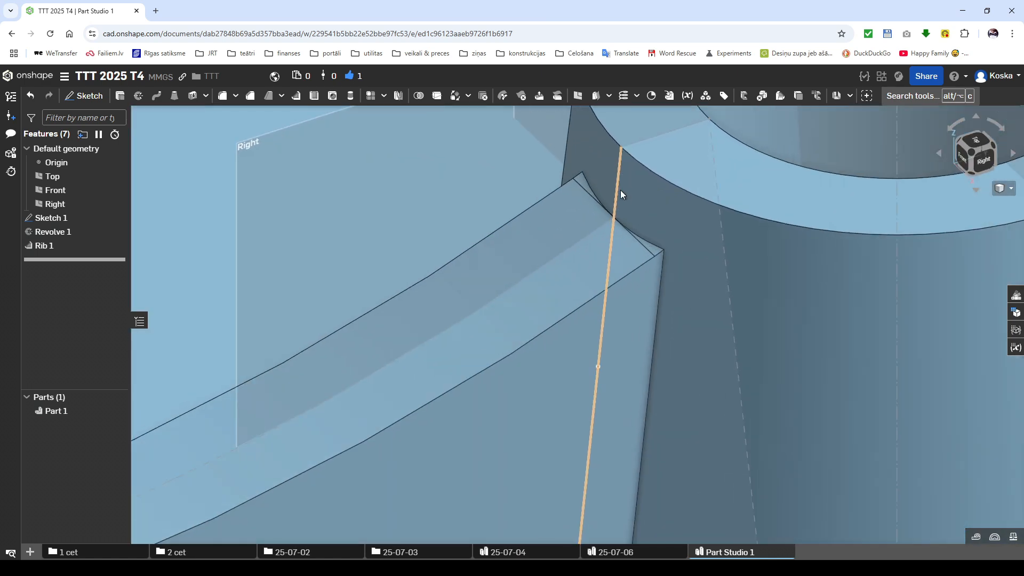
{"action": "scroll", "coordinate": [620, 194], "scroll_direction": "up", "scroll_amount": 3}
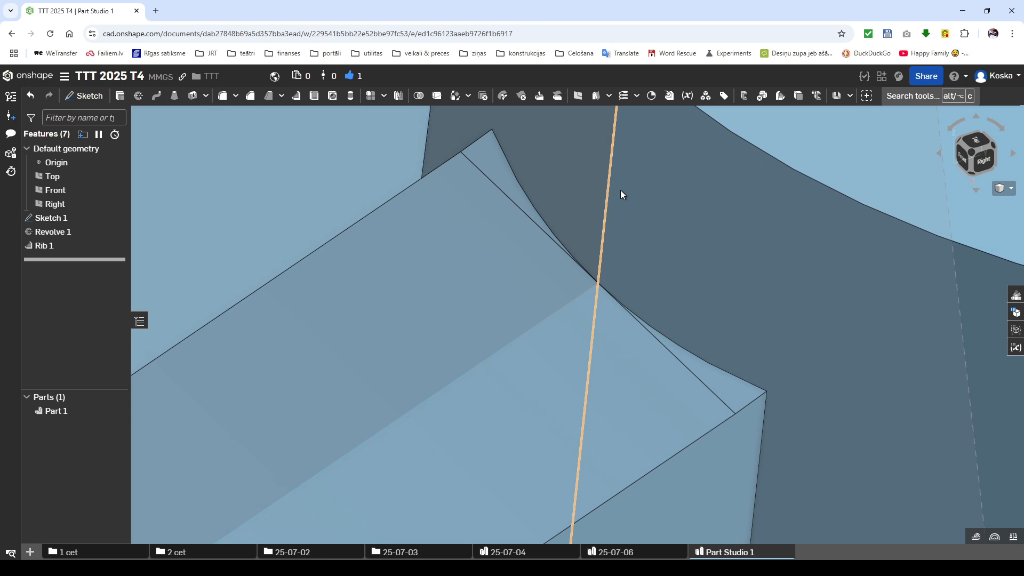
{"action": "scroll", "coordinate": [620, 192], "scroll_direction": "down", "scroll_amount": 10}
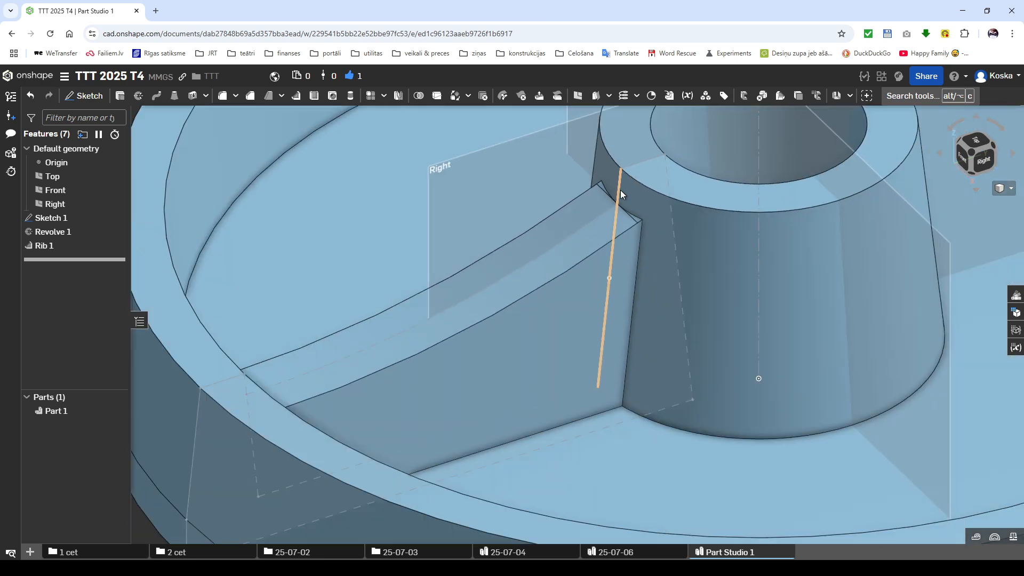
{"action": "scroll", "coordinate": [666, 245], "scroll_direction": "down", "scroll_amount": 8}
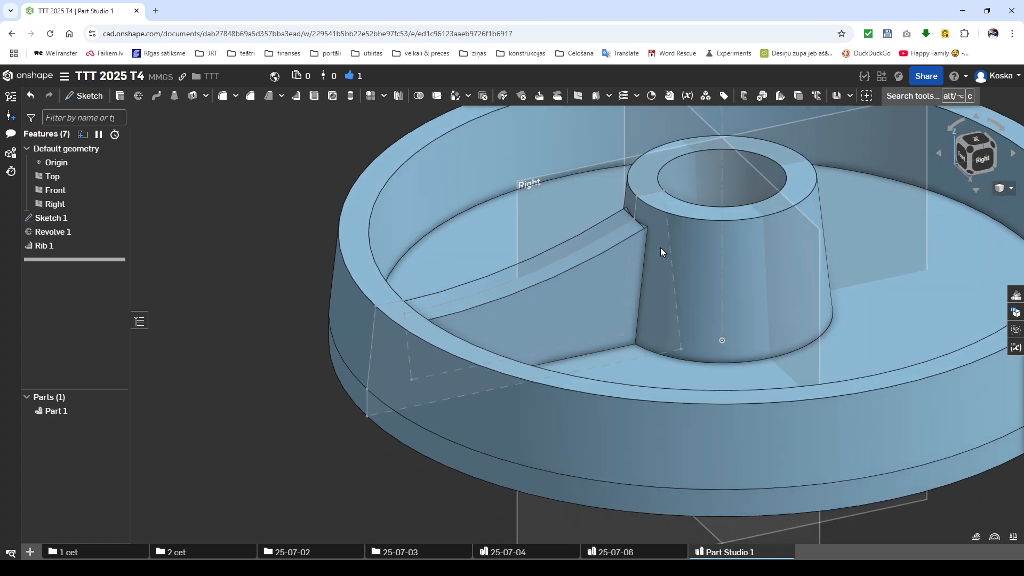
{"action": "scroll", "coordinate": [661, 249], "scroll_direction": "up", "scroll_amount": 3}
{"action": "scroll", "coordinate": [642, 177], "scroll_direction": "up", "scroll_amount": 2}
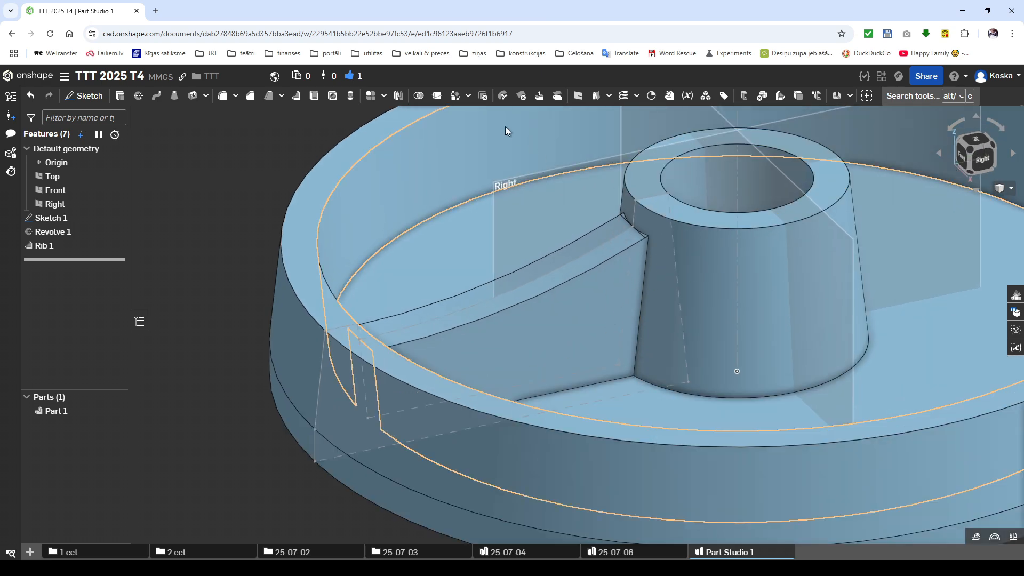
{"action": "left_click", "coordinate": [519, 97]}
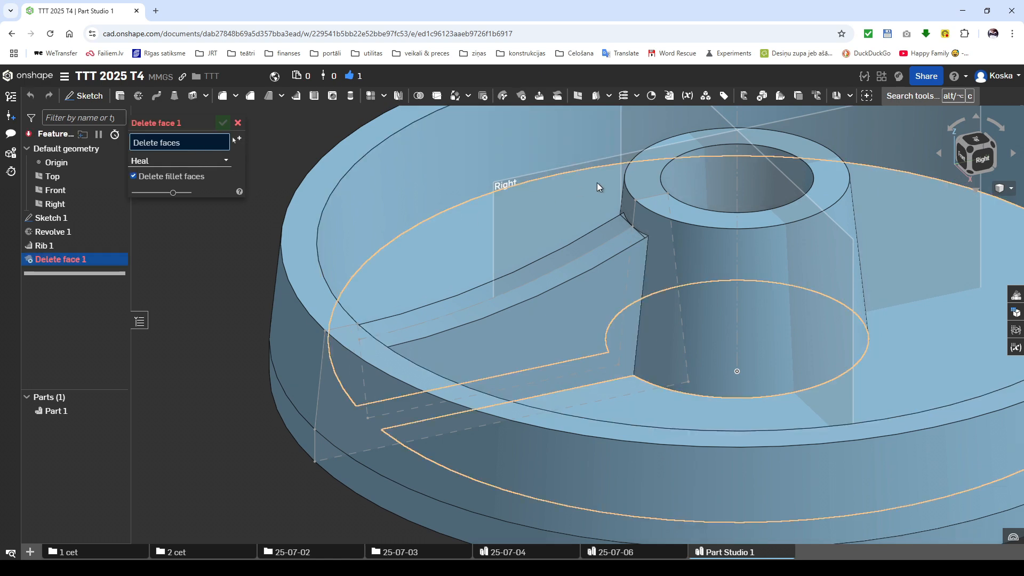
{"action": "scroll", "coordinate": [655, 241], "scroll_direction": "up", "scroll_amount": 6}
{"action": "left_click", "coordinate": [632, 308]}
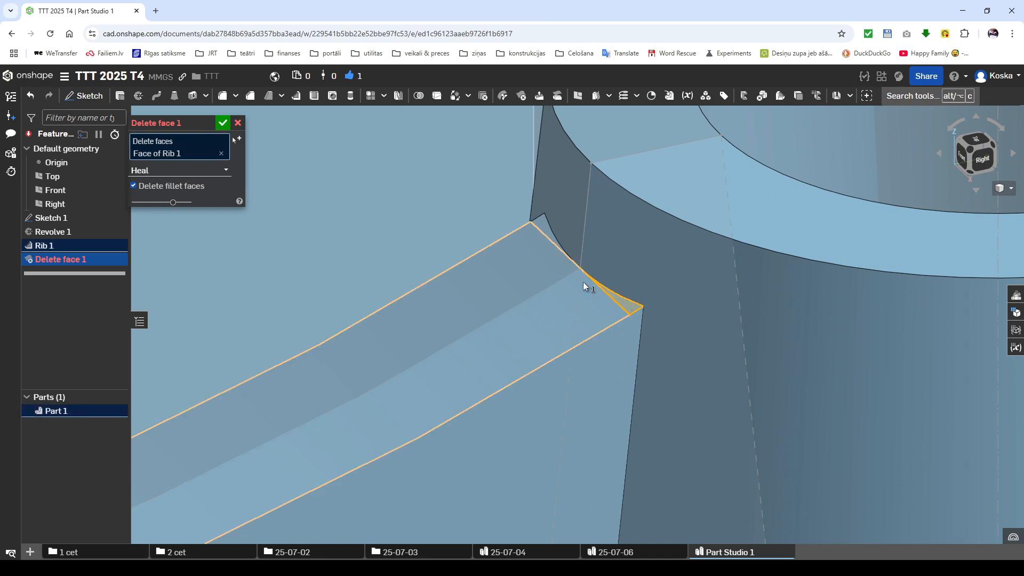
{"action": "left_click", "coordinate": [549, 234]}
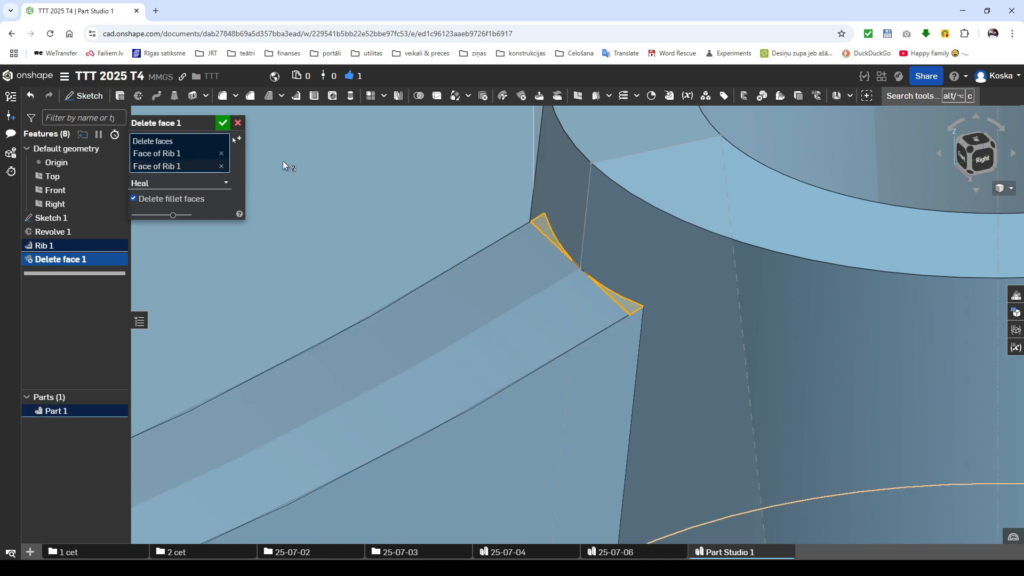
{"action": "left_click", "coordinate": [221, 123]}
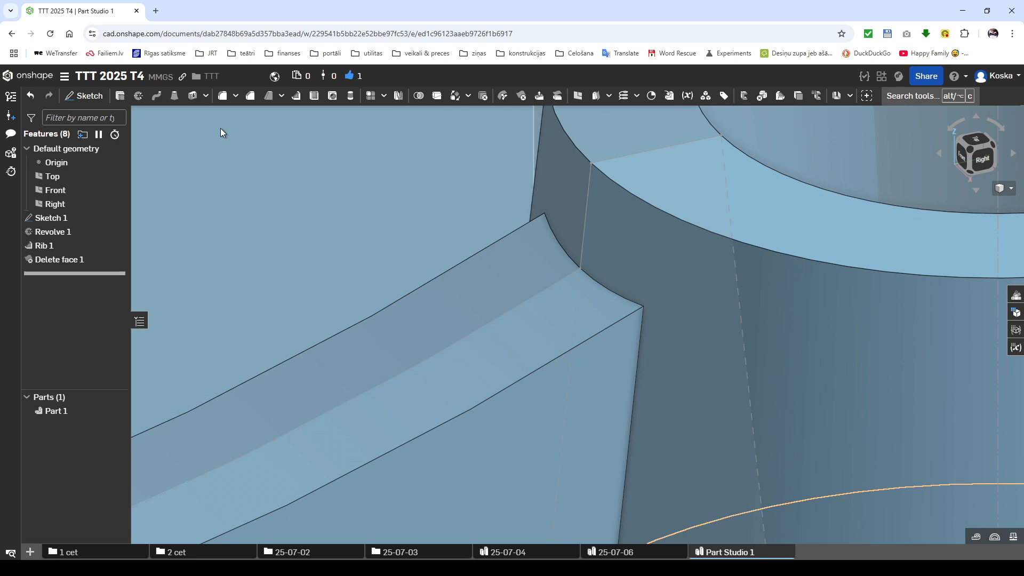
Step: Roll the feature history back to just after Sketch 1 and reopen that sketch for editing at the inner rib
{"action": "key", "text": "f"}
{"action": "key", "text": "f"}
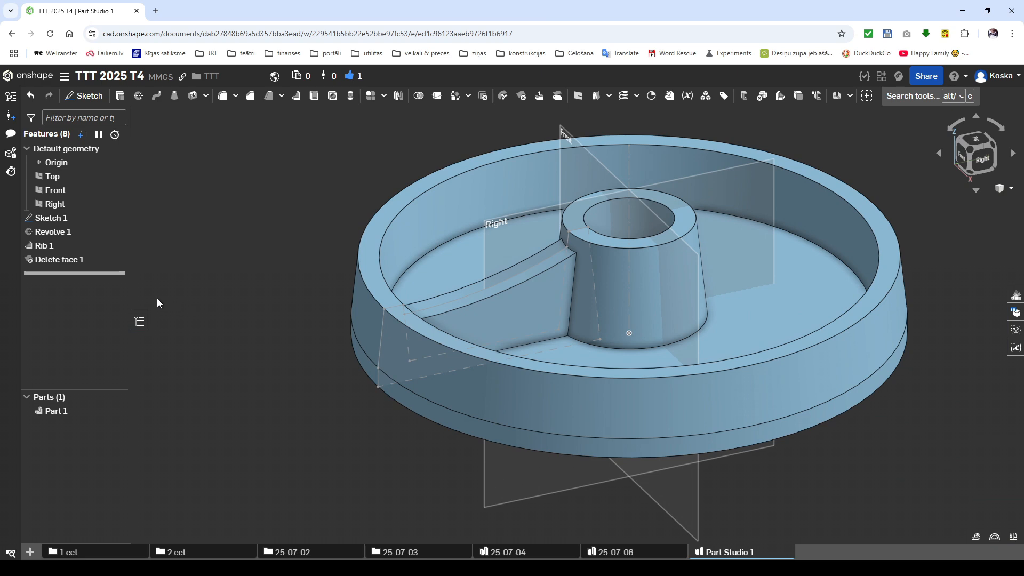
{"action": "left_click_drag", "start_coordinate": [116, 273], "coordinate": [114, 224]}
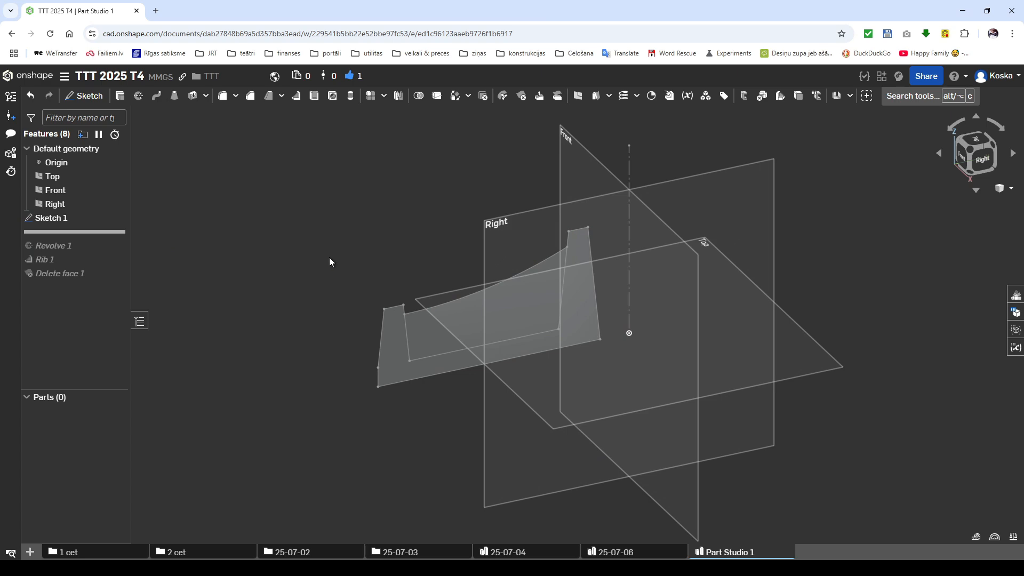
{"action": "double_click", "coordinate": [82, 219]}
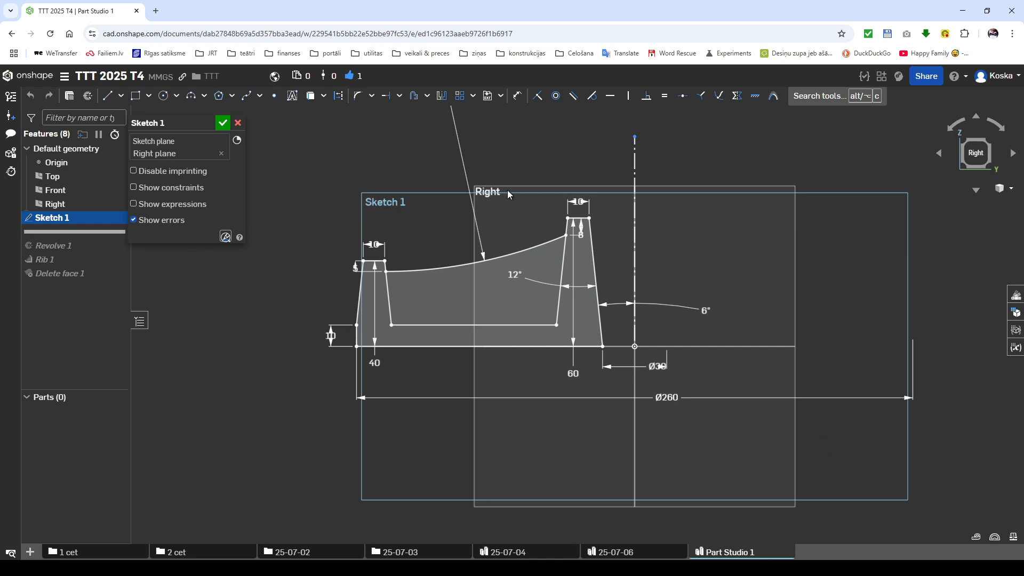
{"action": "scroll", "coordinate": [570, 203], "scroll_direction": "up", "scroll_amount": 5}
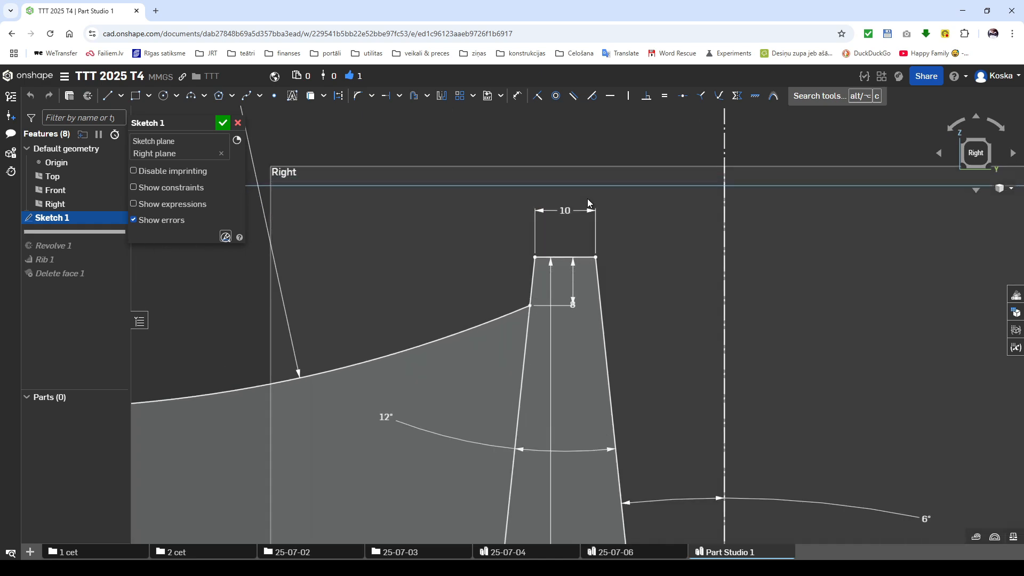
Step: Extend the 220 mm radius arc across the inner rib to its sloped edge nearest the centerline and finish the sketch
{"action": "left_click", "coordinate": [506, 313]}
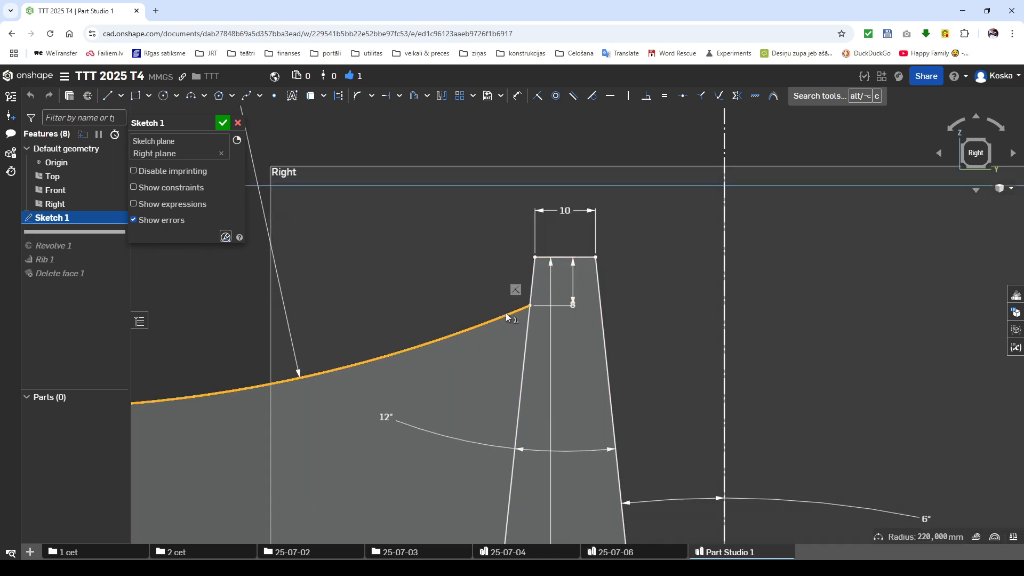
{"action": "left_click", "coordinate": [386, 97]}
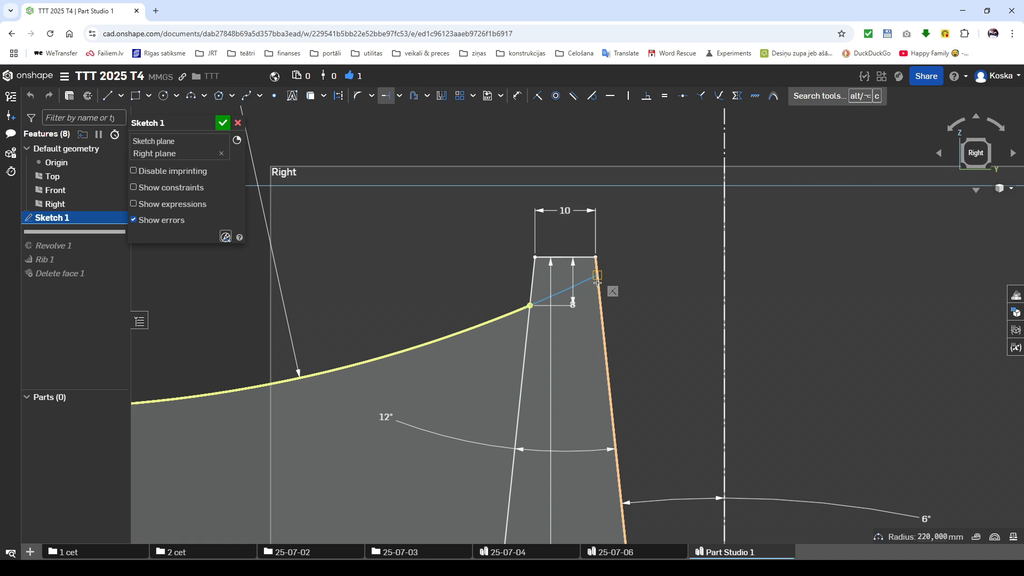
{"action": "left_click", "coordinate": [597, 281]}
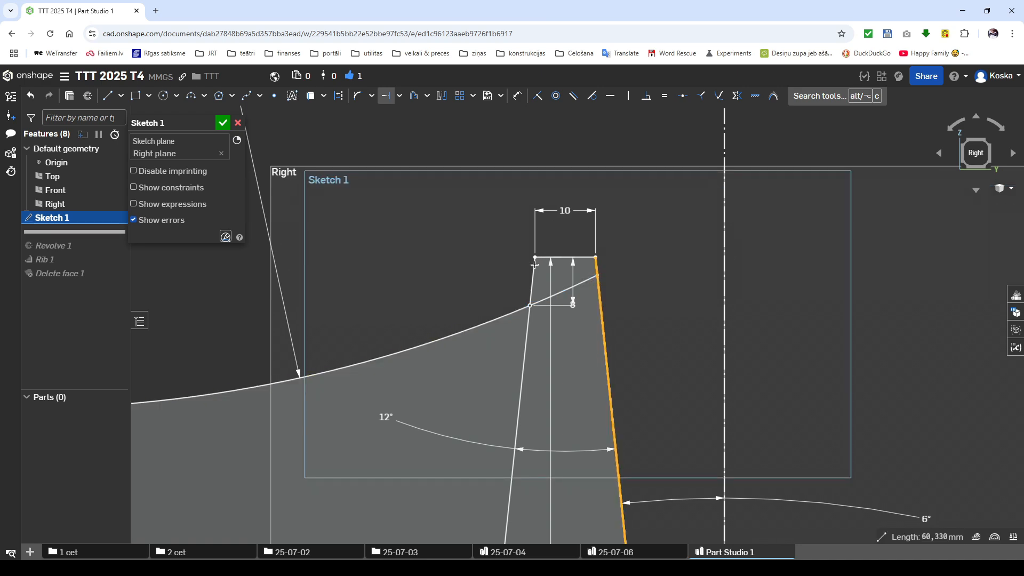
{"action": "left_click", "coordinate": [221, 123]}
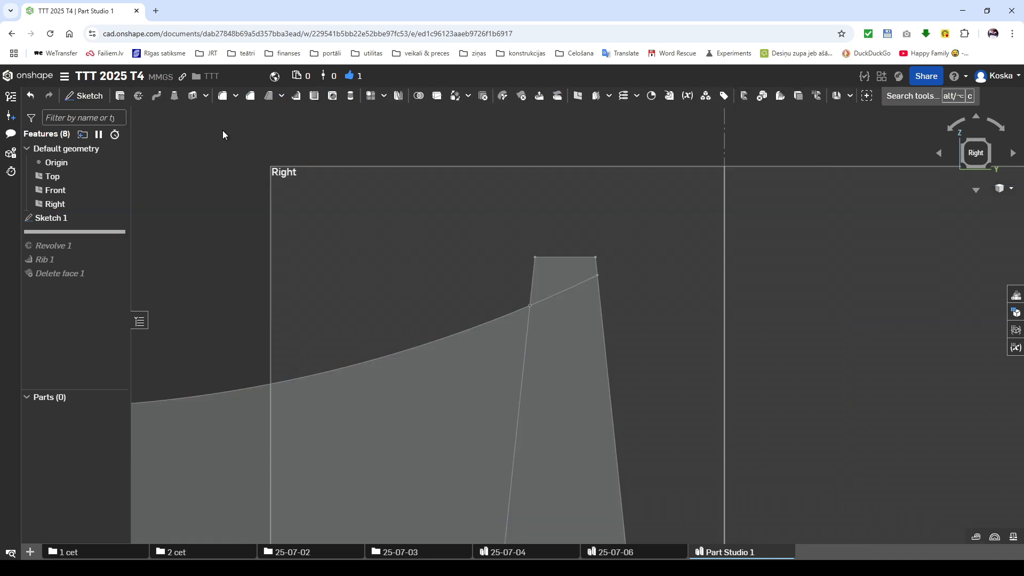
Step: Revolve both regions of the two-rib profile, excluding the area under the arc between the ribs, fully around the vertical centerline as a new solid
{"action": "scroll", "coordinate": [563, 235], "scroll_direction": "down", "scroll_amount": 3}
{"action": "left_click", "coordinate": [564, 241]}
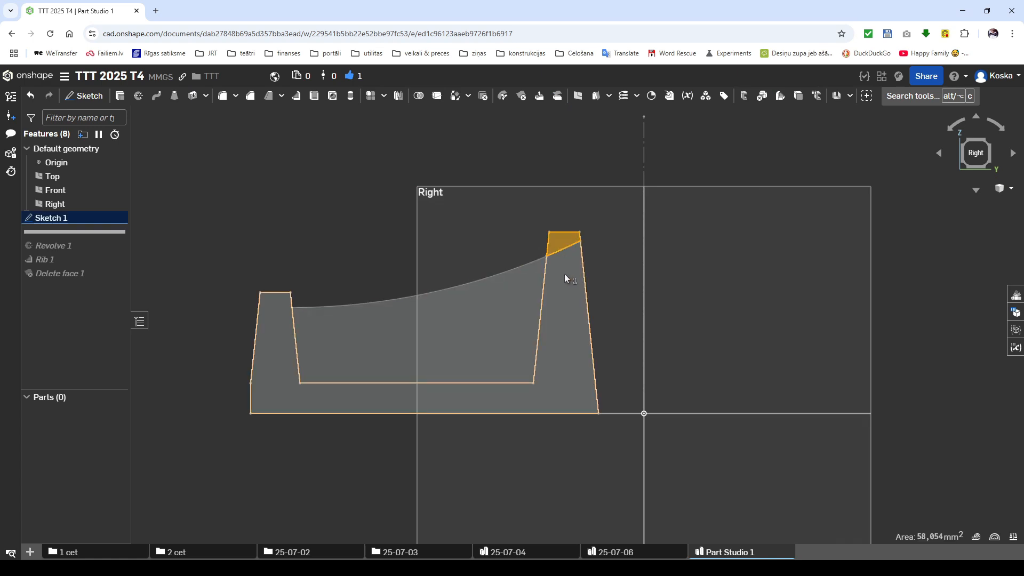
{"action": "left_click", "coordinate": [564, 274]}
{"action": "key", "text": "shift+w"}
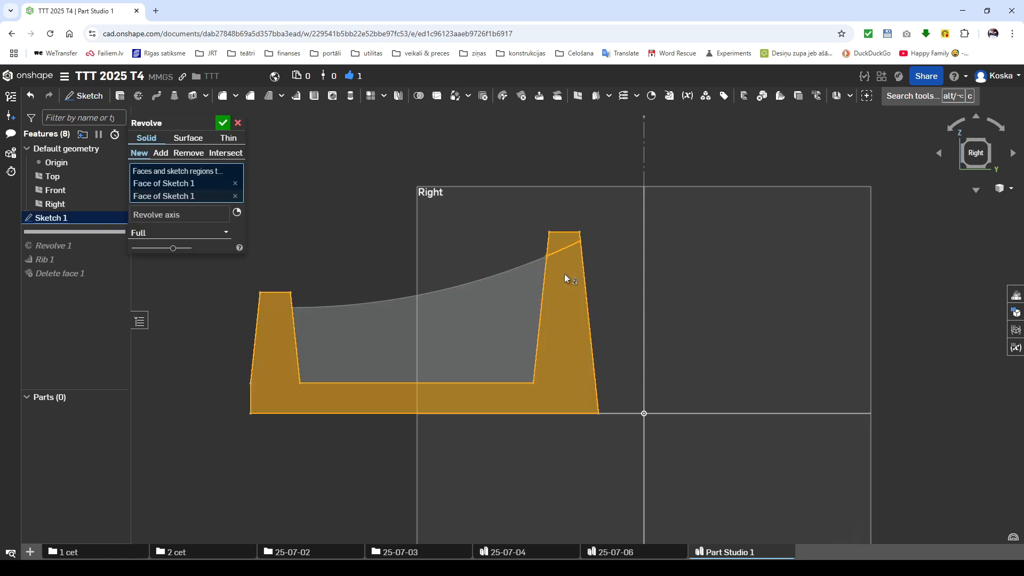
{"action": "left_click", "coordinate": [644, 268]}
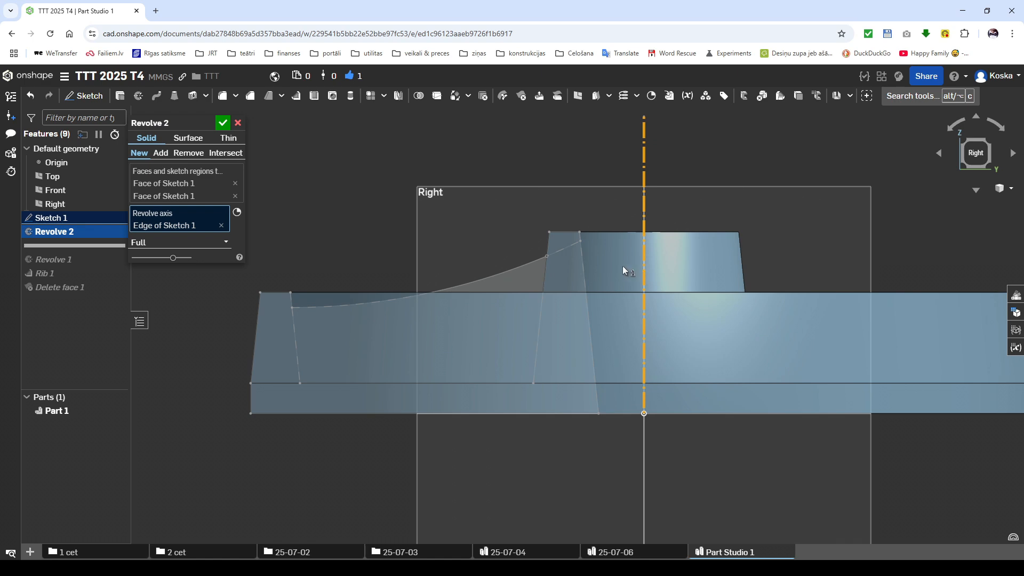
{"action": "left_click", "coordinate": [223, 123]}
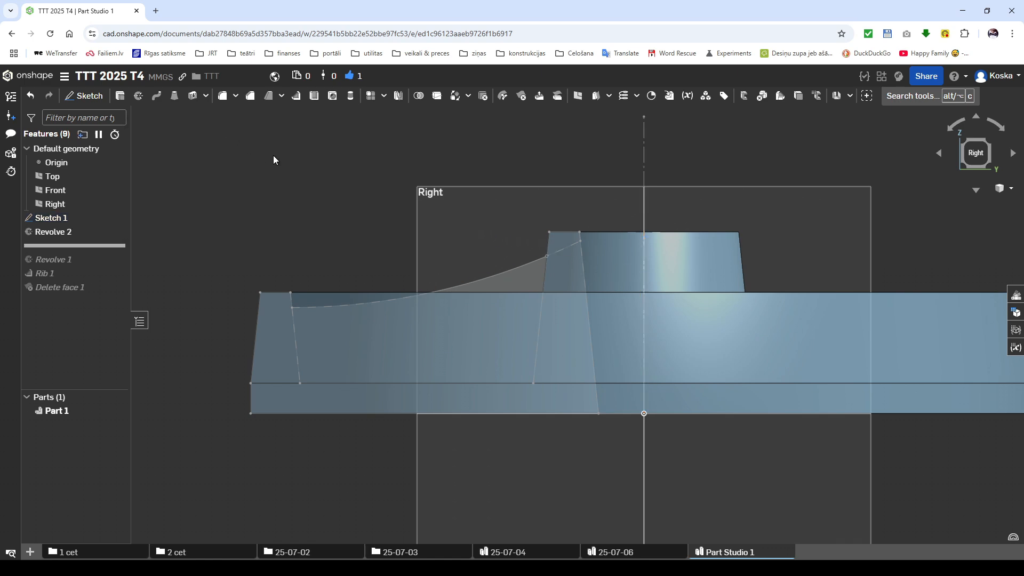
Step: Create a 16 mm thick rib on Part 1 from the extended arc, parallel to the sketch plane, and inspect where it meets the hub
{"action": "right_click_drag", "start_coordinate": [273, 155], "coordinate": [369, 225]}
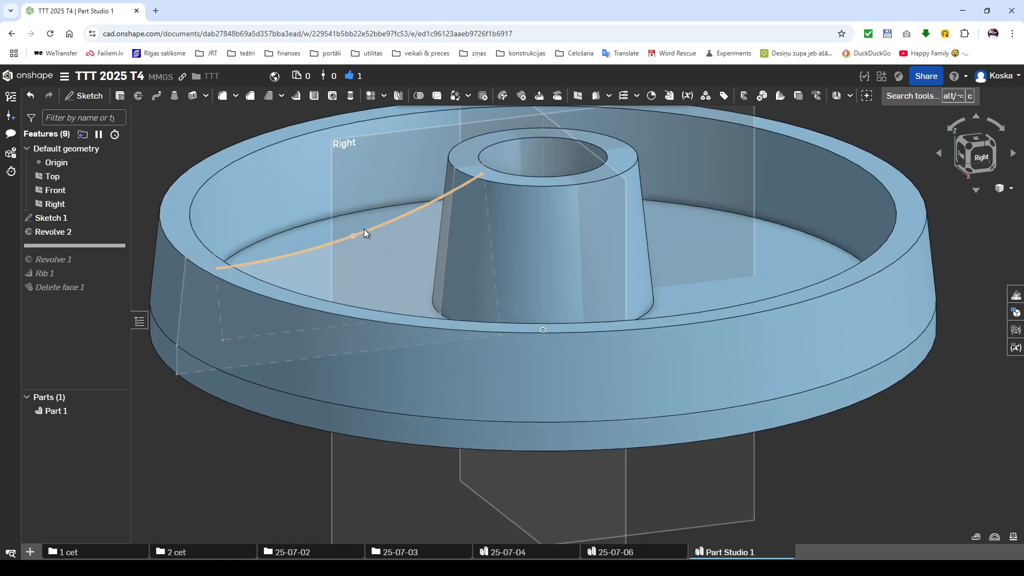
{"action": "left_click", "coordinate": [363, 231]}
{"action": "left_click", "coordinate": [297, 98]}
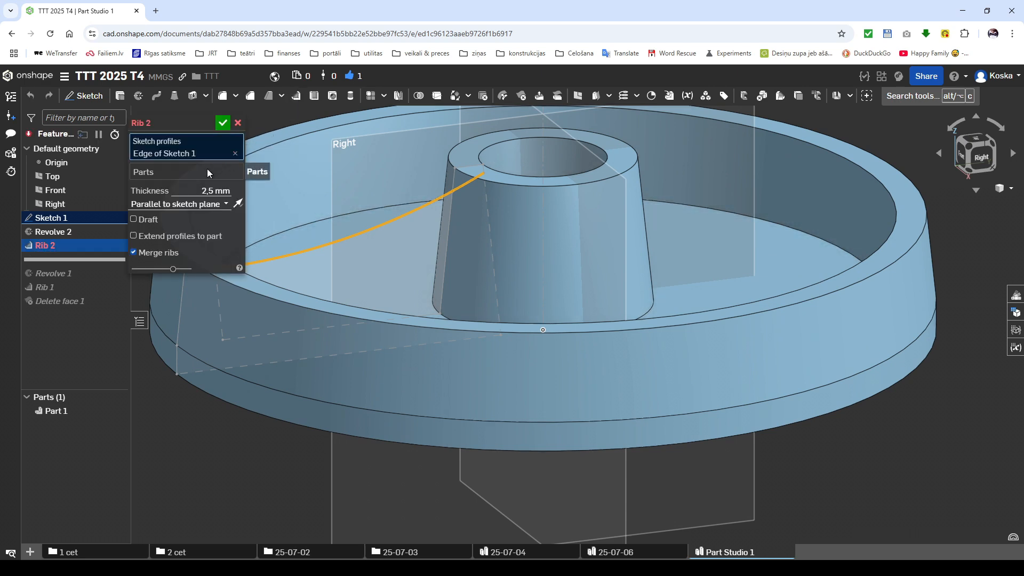
{"action": "left_click", "coordinate": [207, 169]}
{"action": "left_click", "coordinate": [195, 319]}
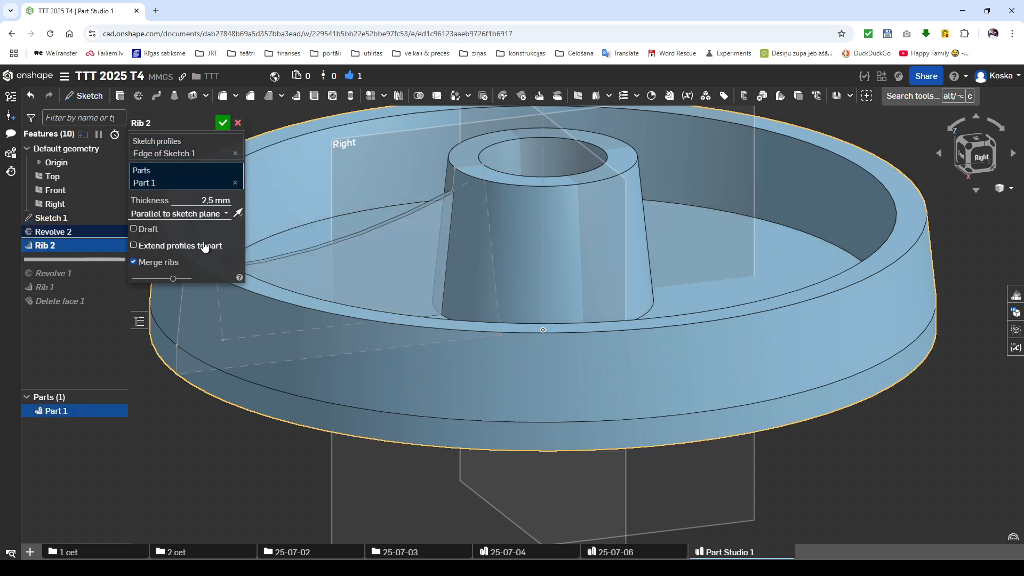
{"action": "left_click", "coordinate": [217, 200]}
{"action": "type", "text": "16"}
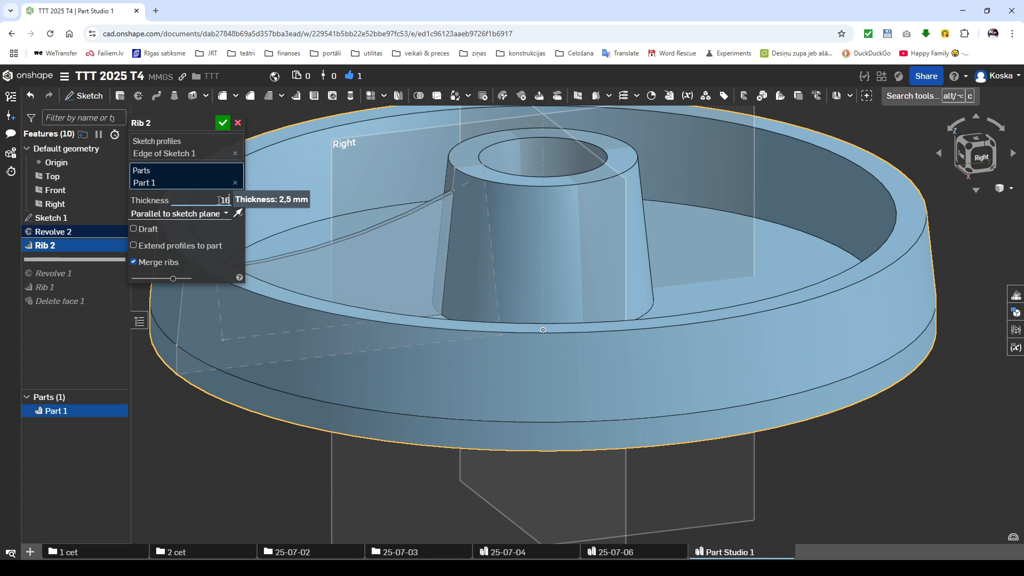
{"action": "key", "text": "Return"}
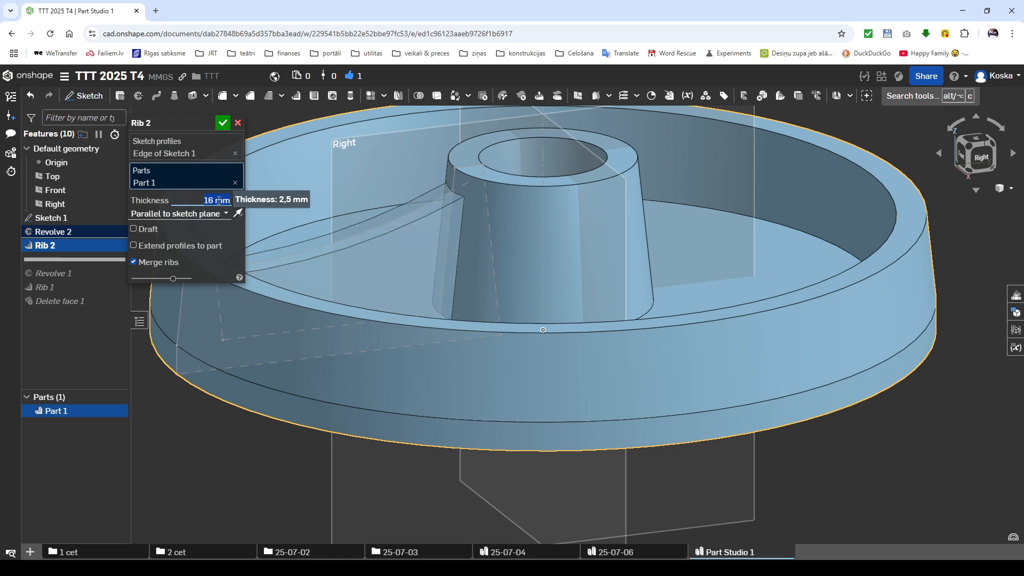
{"action": "left_click", "coordinate": [225, 124]}
{"action": "scroll", "coordinate": [411, 176], "scroll_direction": "up", "scroll_amount": 10}
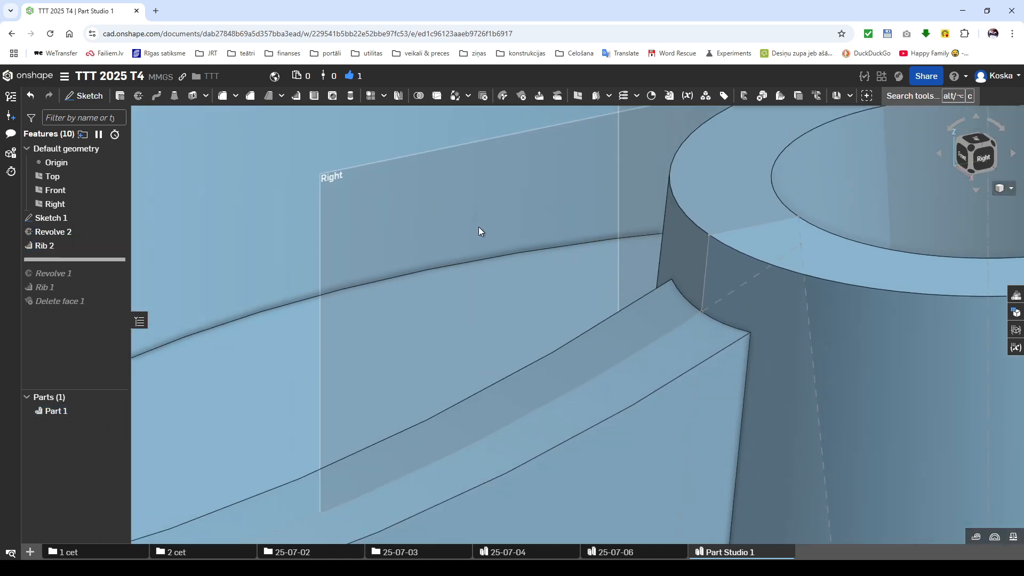
{"action": "right_click_drag", "start_coordinate": [478, 227], "coordinate": [481, 229]}
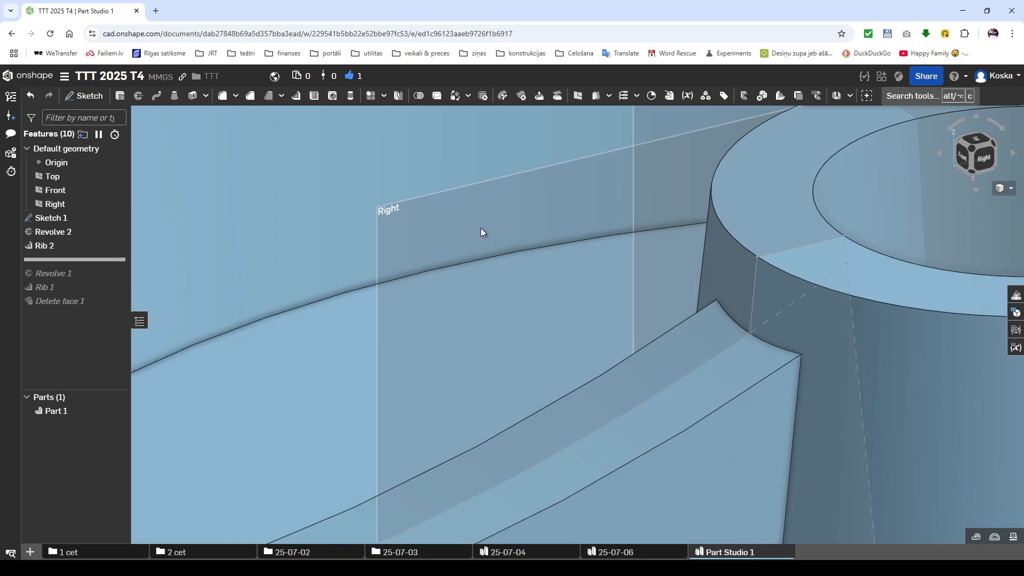